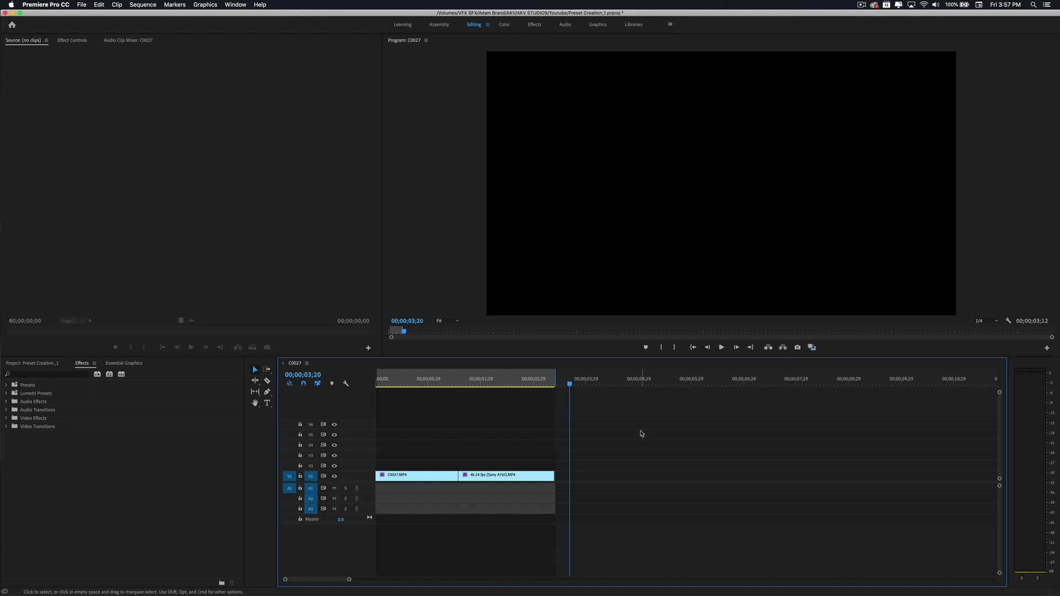
Switch from Premiere to the Chrome window showing the CinePacks Money FX product page
{"action": "key", "text": "super+Tab"}
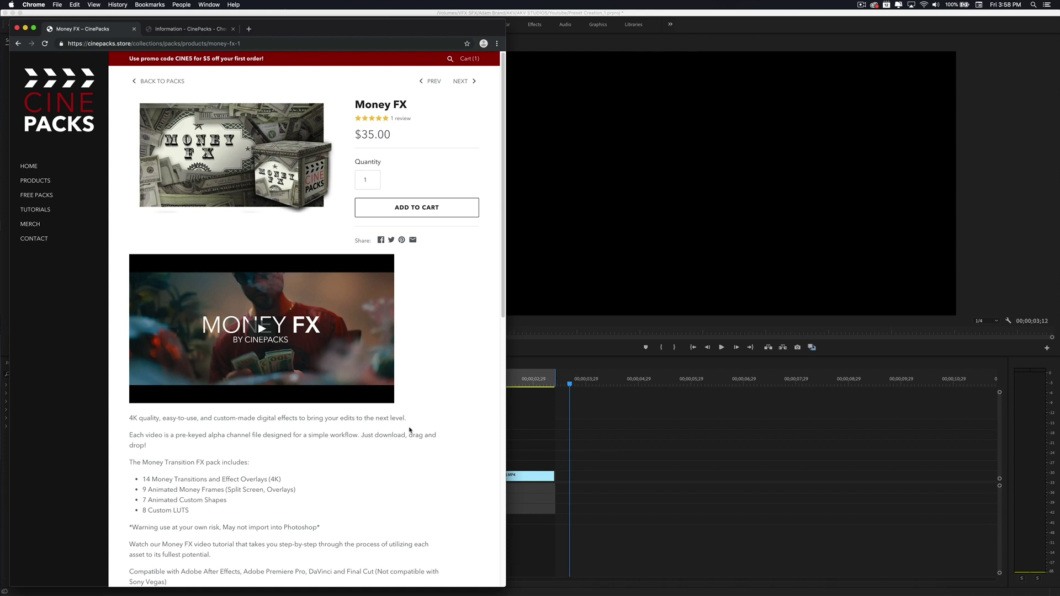
Apply the discount code on the checkout page so the total drops to $30.00
{"action": "scroll", "coordinate": [409, 430], "scroll_direction": "down", "scroll_amount": 1}
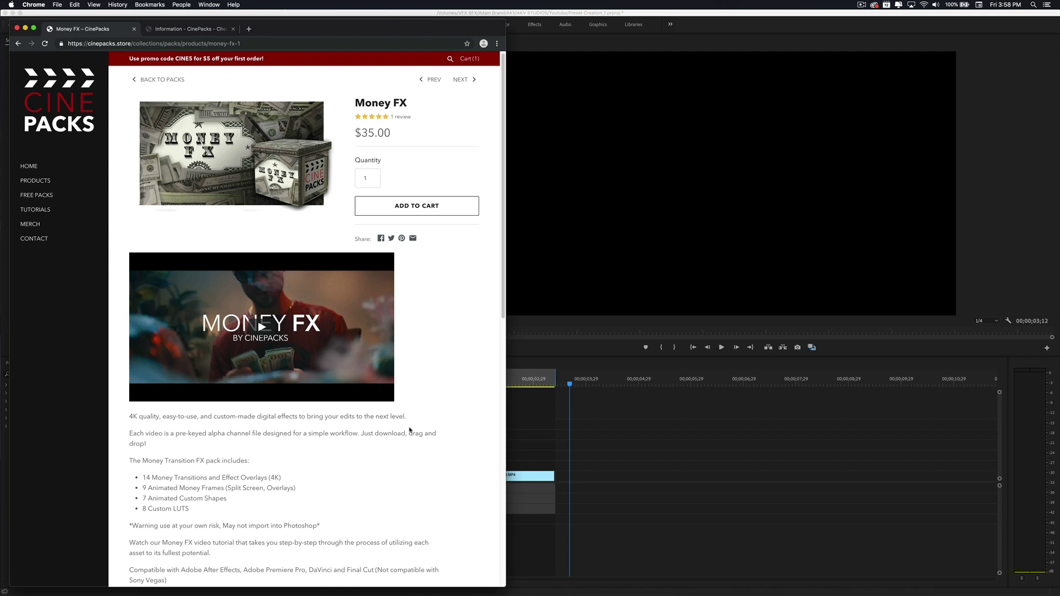
{"action": "left_click", "coordinate": [169, 33]}
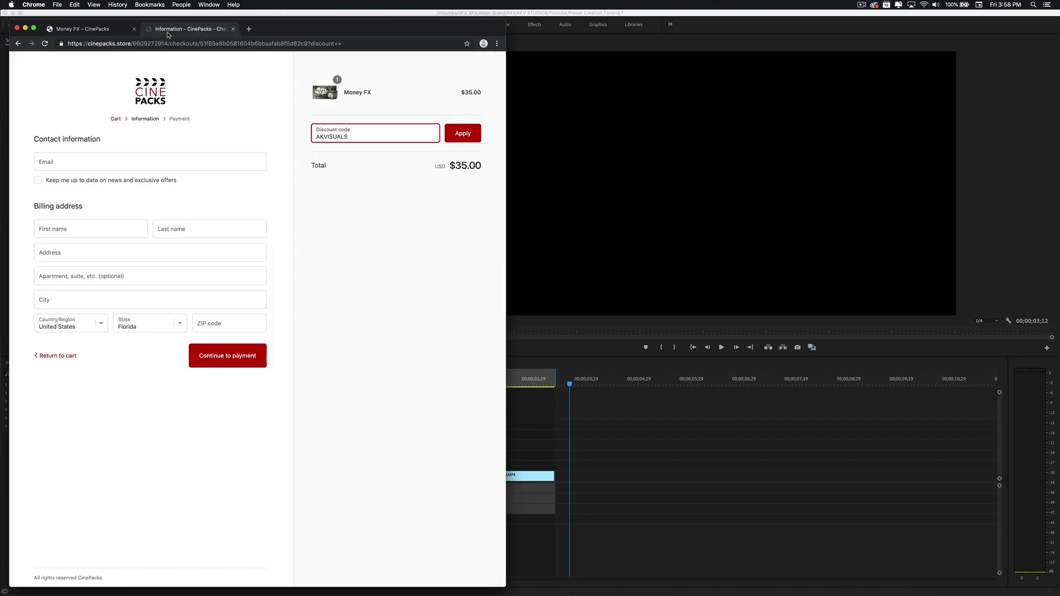
{"action": "left_click", "coordinate": [480, 141]}
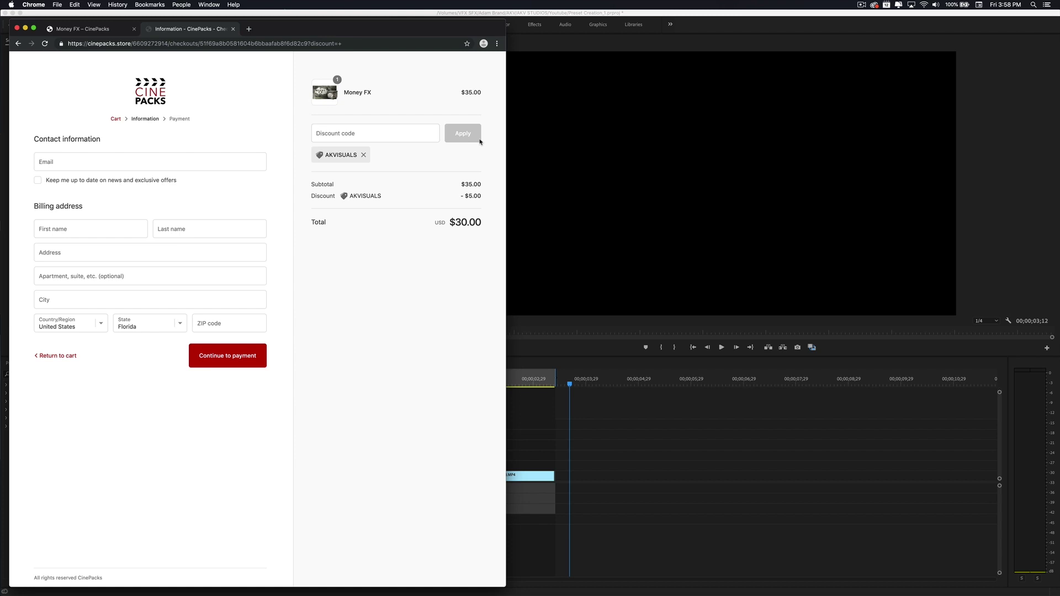
Return to the product page, hide Chrome and bring up the Downloads folder in Finder
{"action": "key", "text": "ctrl+shift+Tab"}
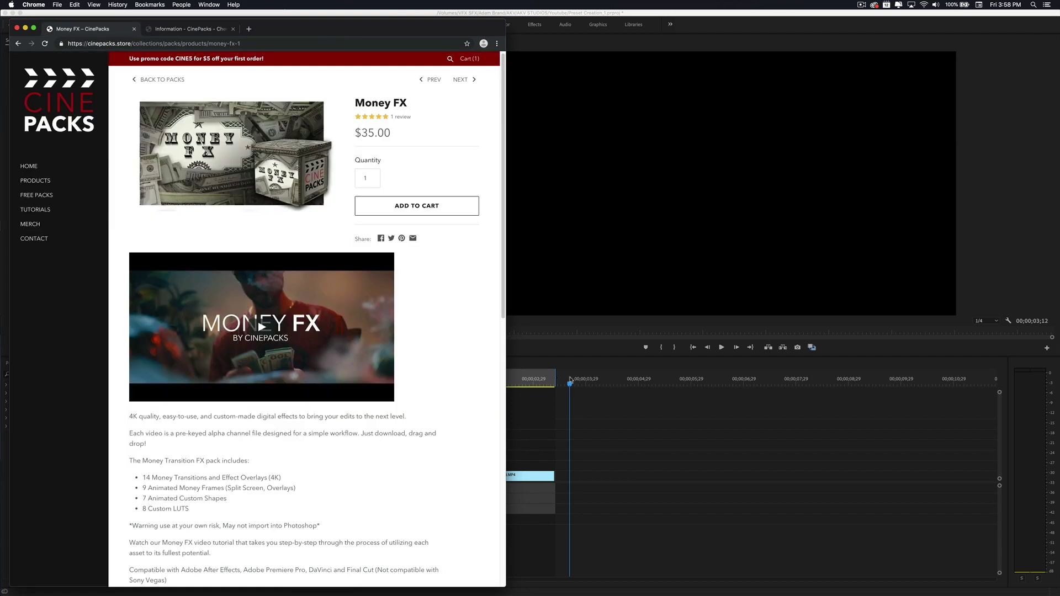
{"action": "left_click", "coordinate": [571, 381]}
{"action": "key", "text": "super+Tab"}
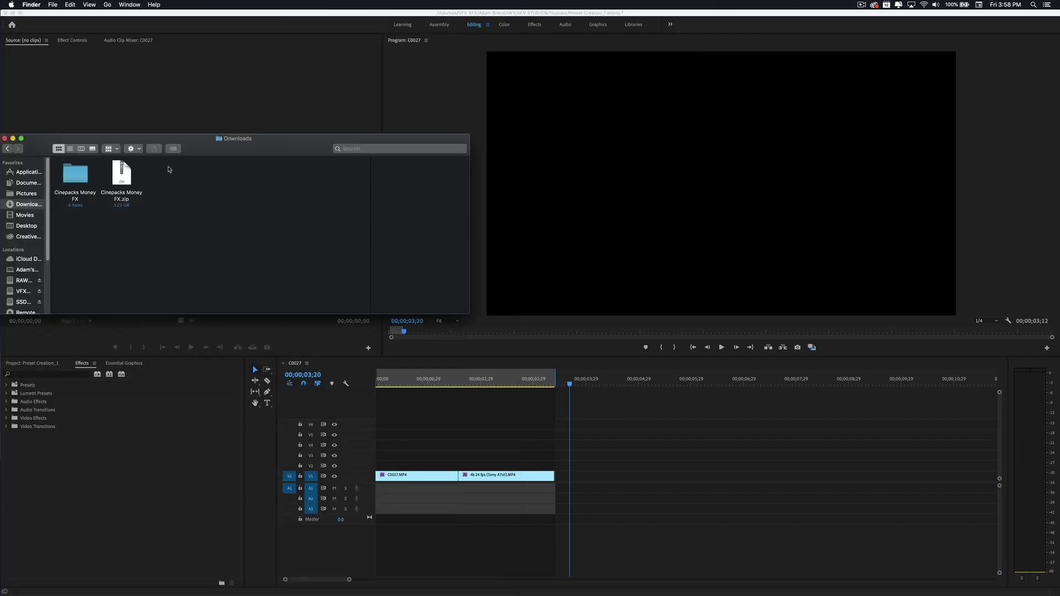
Open Cinepacks Money FX › Transitions and drag $100_Wipe_04.mov onto track V2 over the cut
{"action": "double_click", "coordinate": [82, 176]}
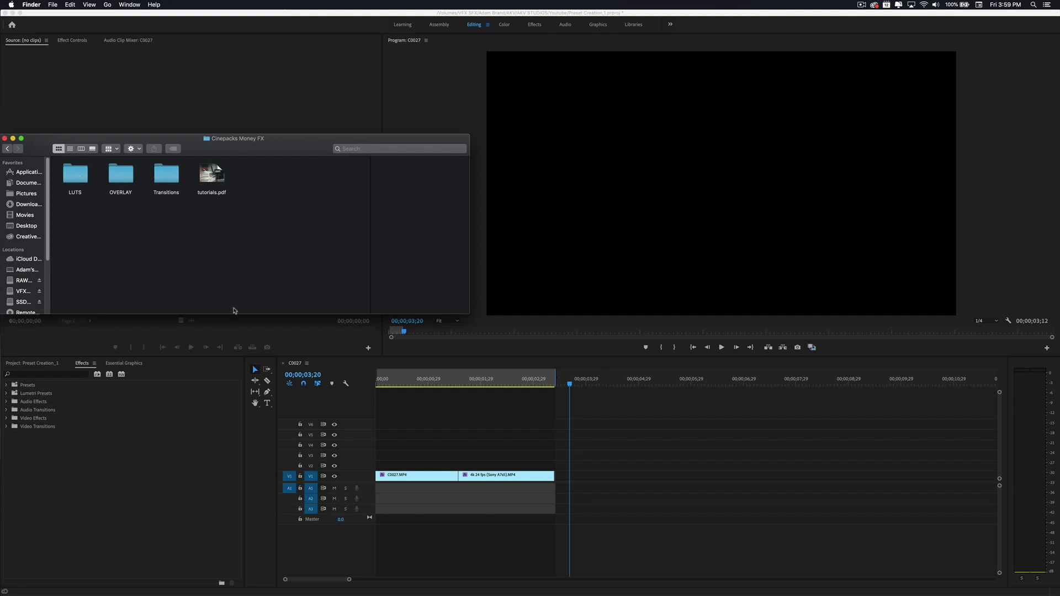
{"action": "double_click", "coordinate": [172, 185]}
{"action": "mouse_move", "coordinate": [268, 234]}
{"action": "left_click_drag", "start_coordinate": [253, 230], "coordinate": [434, 466]}
Play the sequence through the $100 wipe and scrub back to just before the cut
{"action": "left_click", "coordinate": [418, 381]}
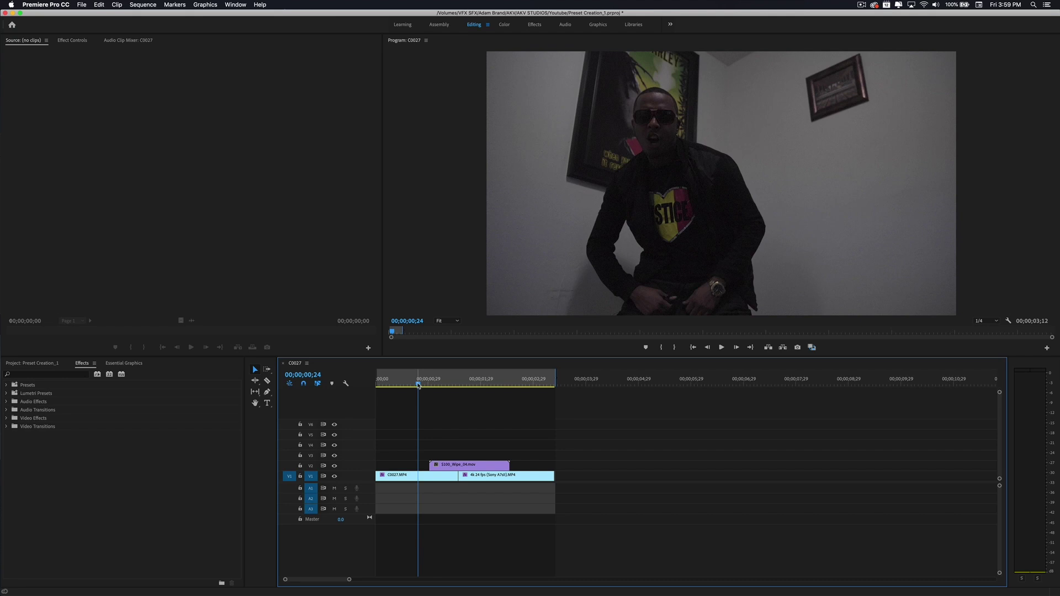
{"action": "key", "text": "space"}
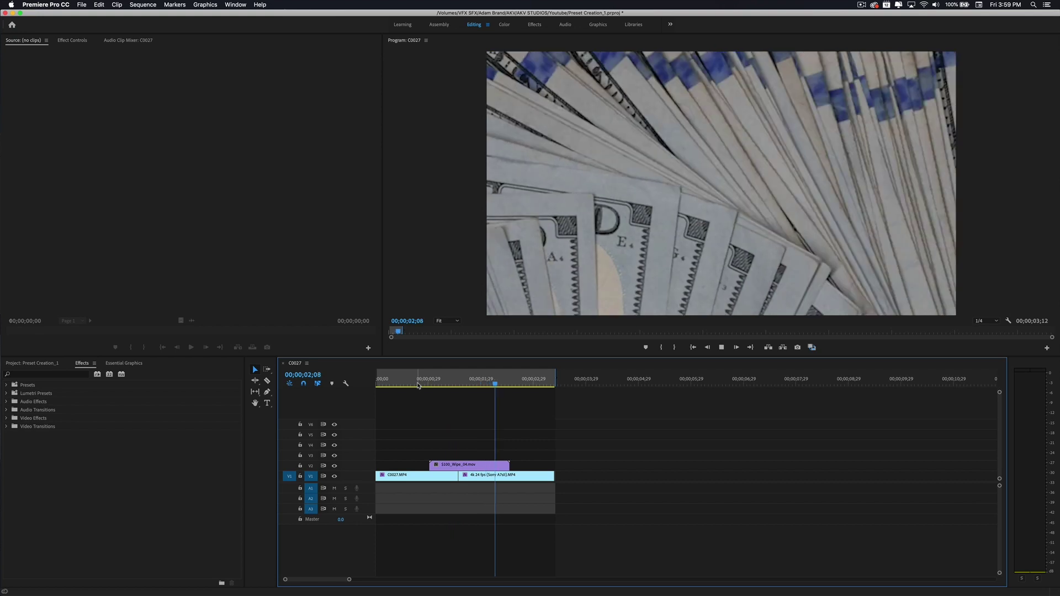
{"action": "key", "text": "space"}
{"action": "left_click_drag", "start_coordinate": [418, 385], "coordinate": [469, 385]}
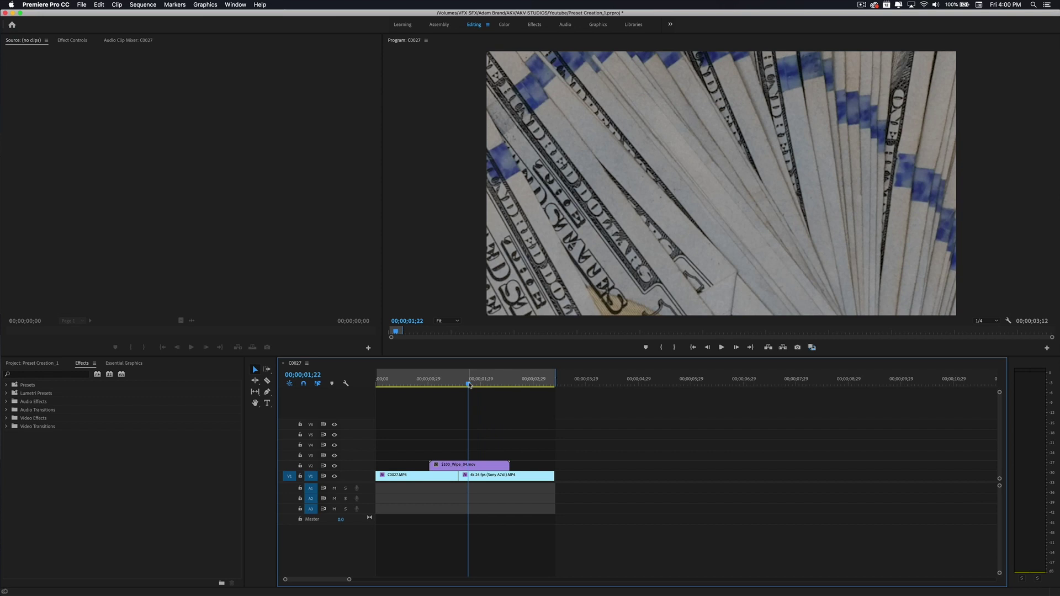
Speed the $100_Wipe_04 clip up to 250% and centre it over the cut
{"action": "left_click", "coordinate": [459, 464]}
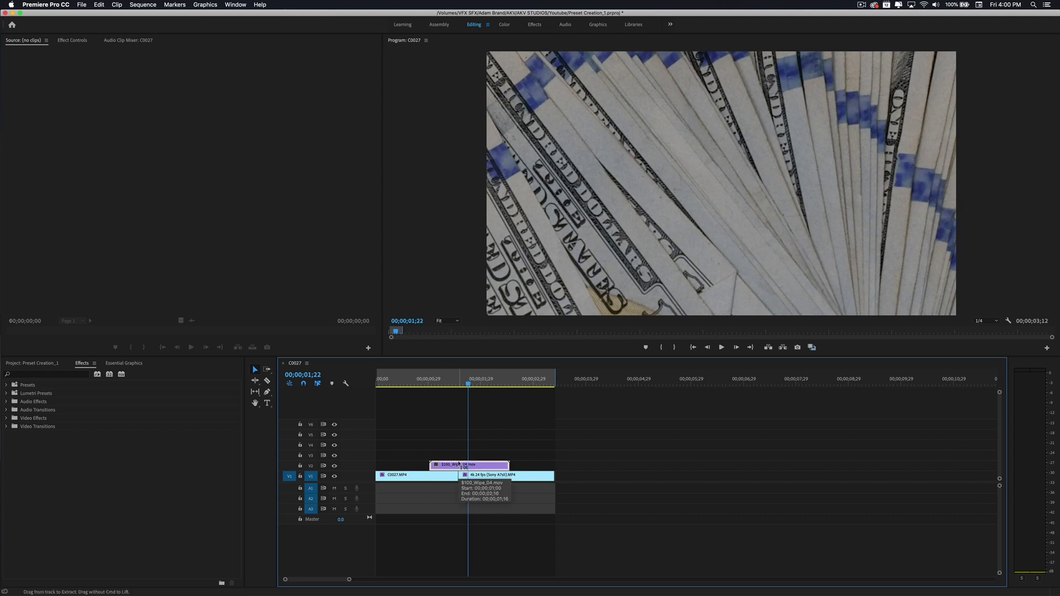
{"action": "key", "text": "super+r"}
{"action": "type", "text": "250"}
{"action": "key", "text": "Return"}
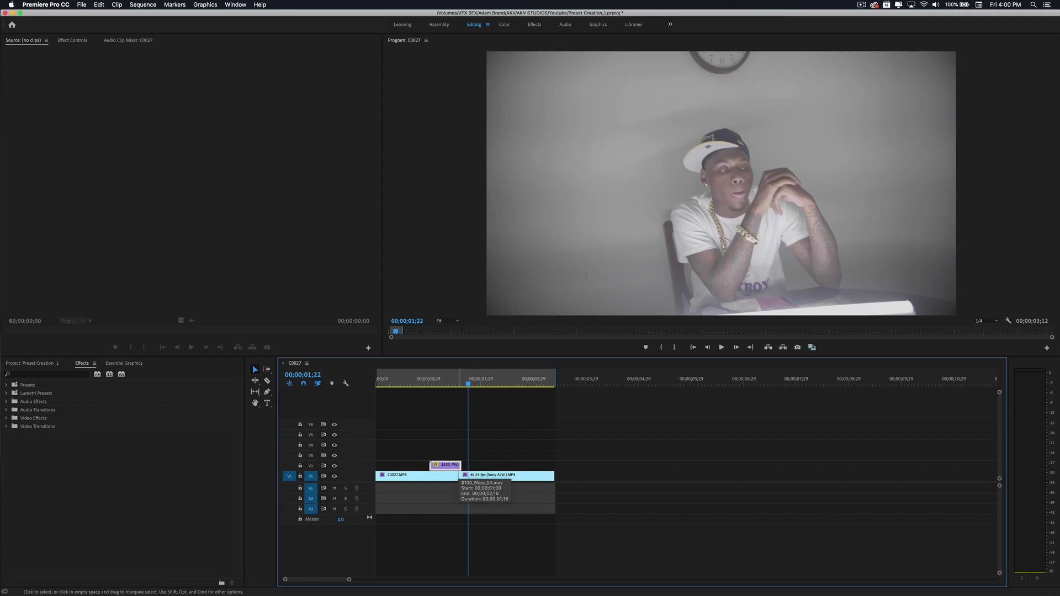
{"action": "left_click_drag", "start_coordinate": [446, 467], "coordinate": [464, 470]}
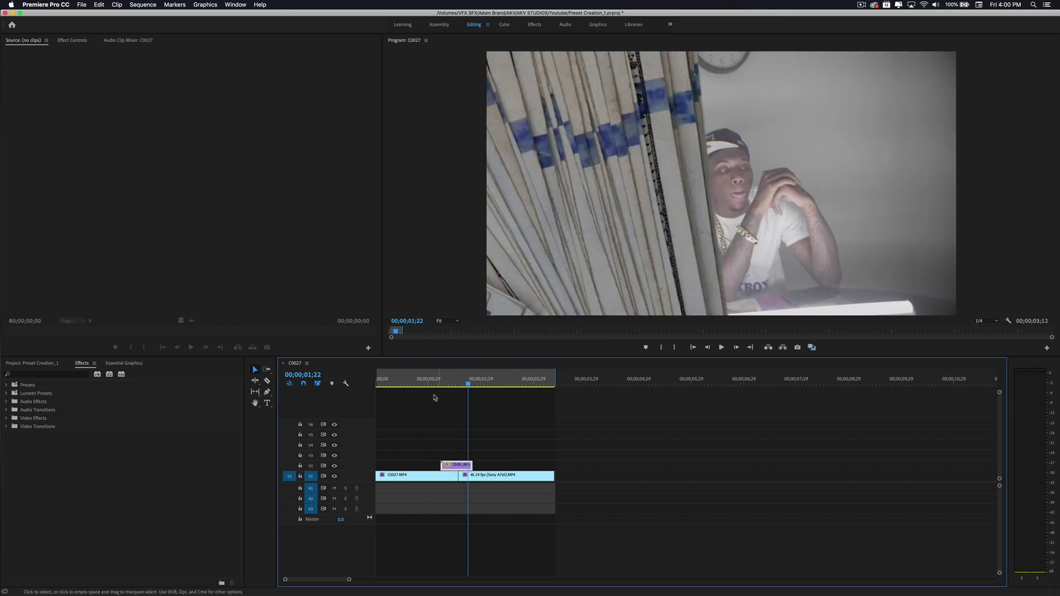
Retime the wipe again, start it slightly earlier, and replay the revised transition
{"action": "left_click", "coordinate": [424, 380]}
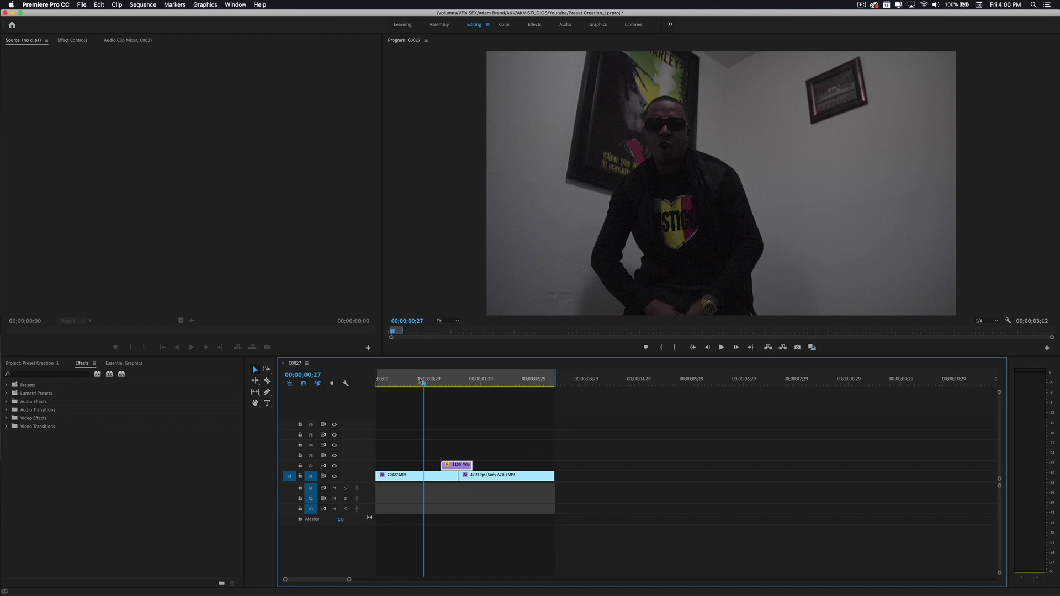
{"action": "key", "text": "space"}
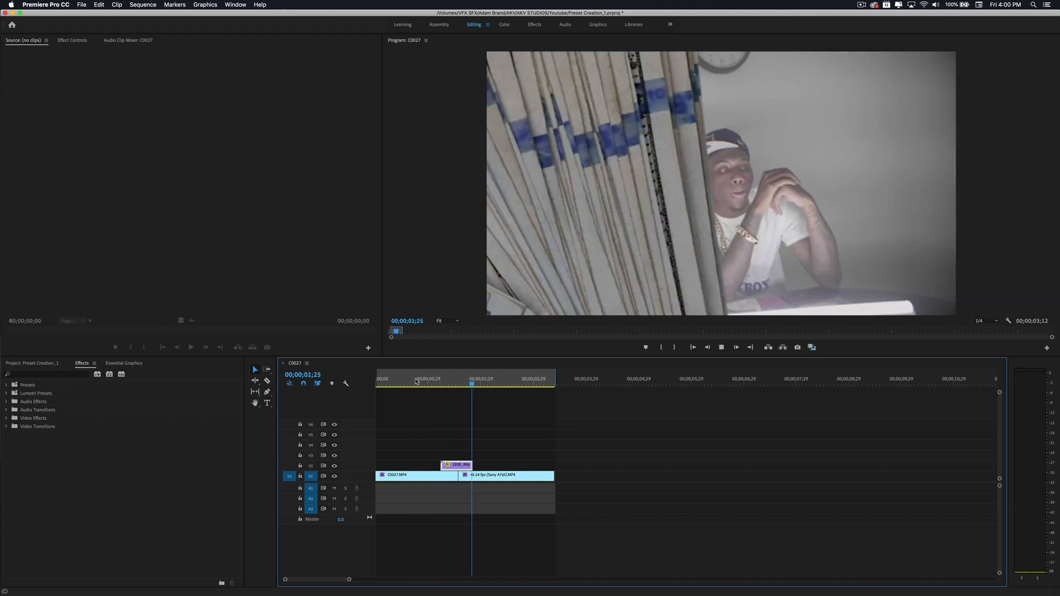
{"action": "key", "text": "space"}
{"action": "left_click", "coordinate": [440, 382]}
{"action": "left_click_drag", "start_coordinate": [440, 382], "coordinate": [491, 382]}
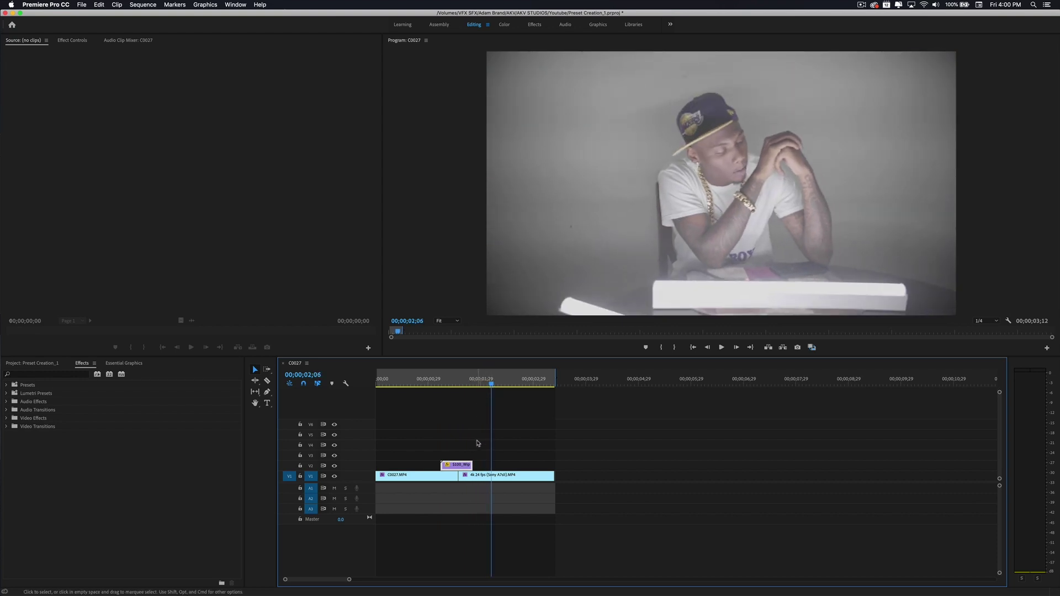
{"action": "key", "text": "super+r"}
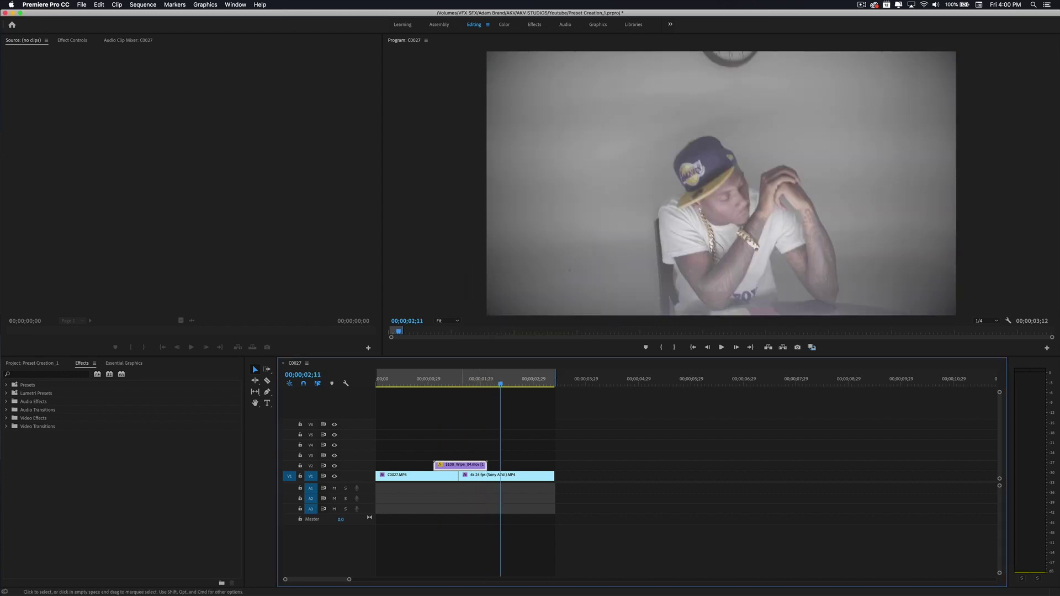
{"action": "left_click_drag", "start_coordinate": [469, 466], "coordinate": [460, 465]}
{"action": "left_click", "coordinate": [414, 380]}
{"action": "key", "text": "space"}
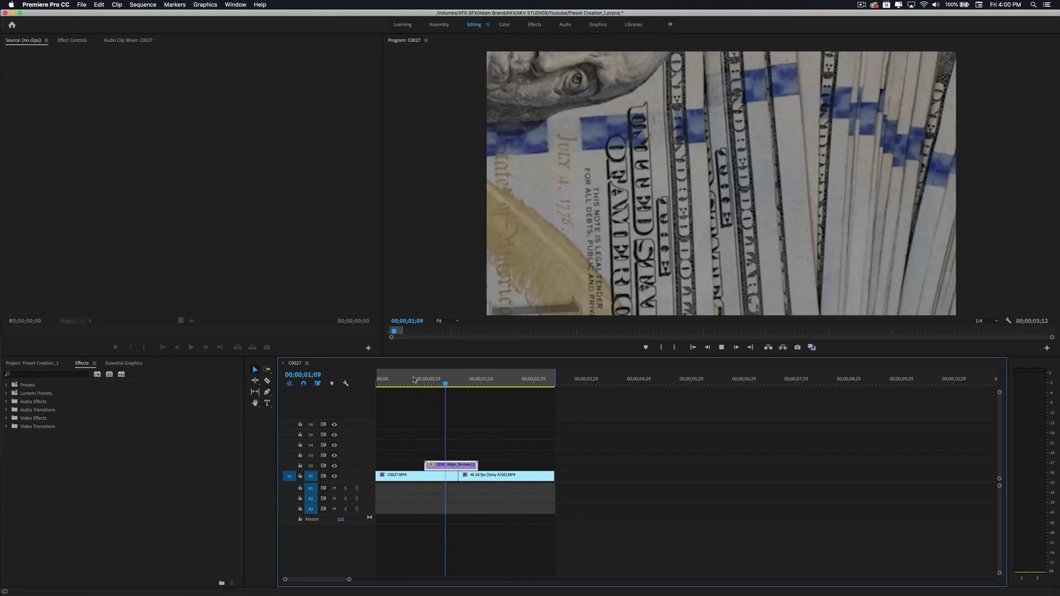
{"action": "key", "text": "space"}
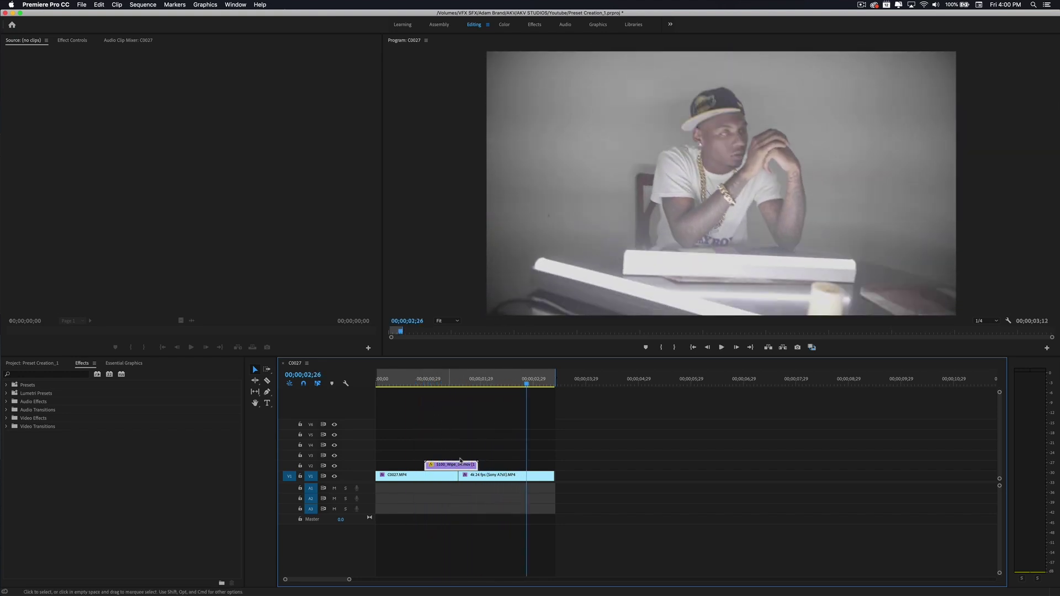
Delete the $100 wipe and put $1_Rip_04.mov on V2 over the cut instead
{"action": "key", "text": "Delete"}
{"action": "key", "text": "super+Tab"}
{"action": "left_click_drag", "start_coordinate": [212, 173], "coordinate": [445, 466]}
{"action": "left_click", "coordinate": [446, 465]}
Scale the $1_Rip_04.mov clip to frame size and replay the rip transition
{"action": "left_click_drag", "start_coordinate": [425, 383], "coordinate": [473, 384]}
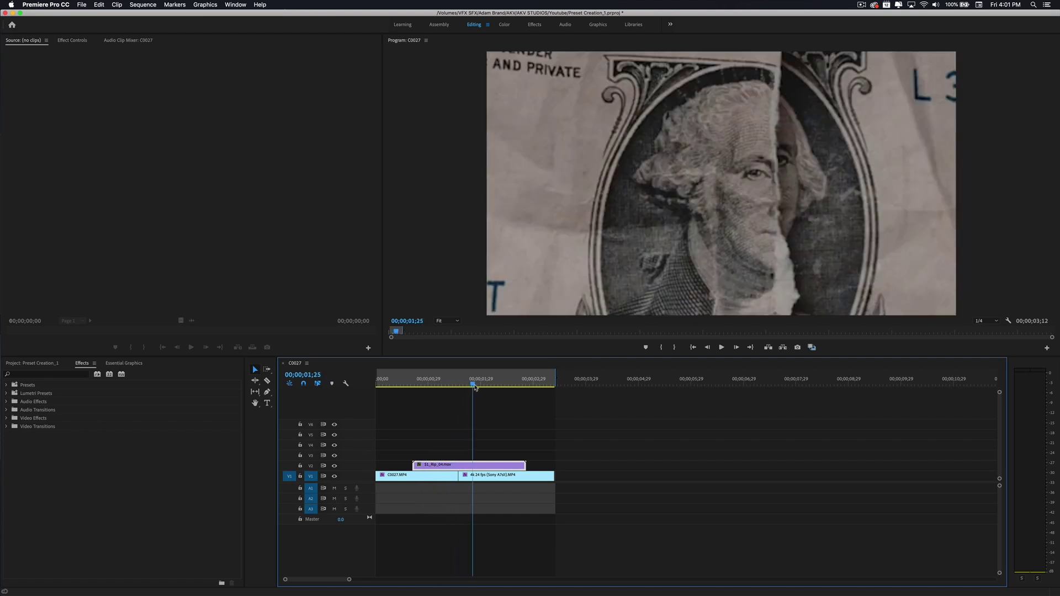
{"action": "right_click", "coordinate": [473, 467]}
{"action": "left_click", "coordinate": [513, 502]}
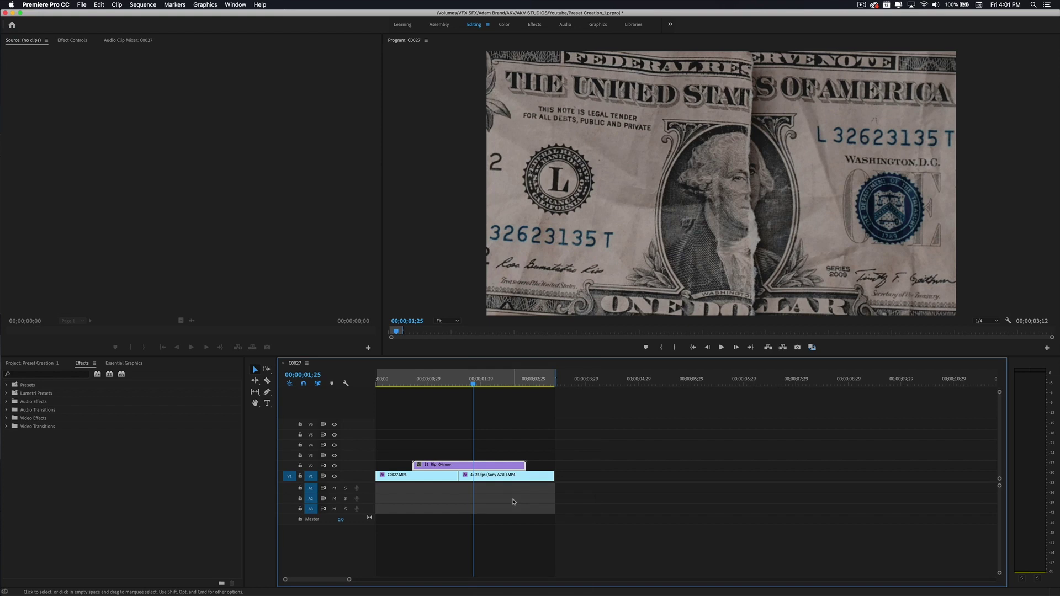
{"action": "left_click", "coordinate": [413, 385]}
{"action": "left_click_drag", "start_coordinate": [412, 384], "coordinate": [411, 385]}
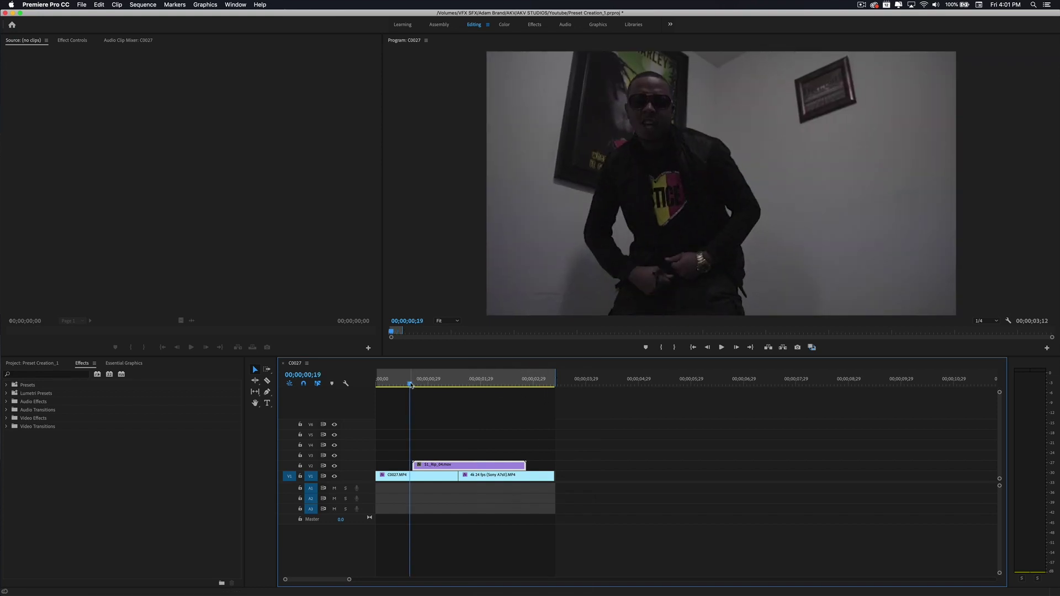
{"action": "key", "text": "space"}
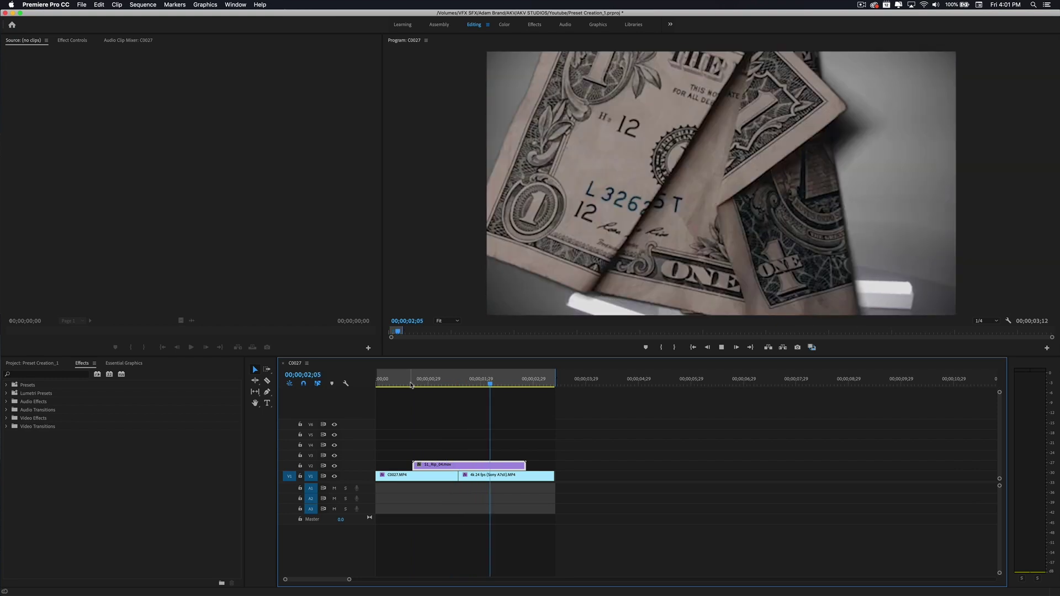
{"action": "left_click", "coordinate": [411, 385]}
{"action": "key", "text": "space"}
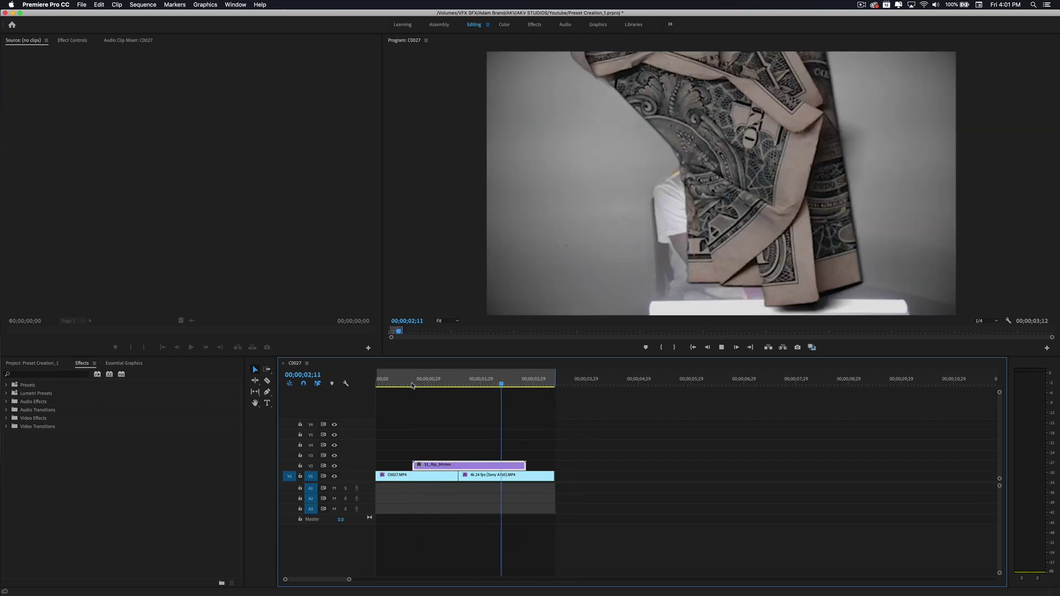
{"action": "key", "text": "space"}
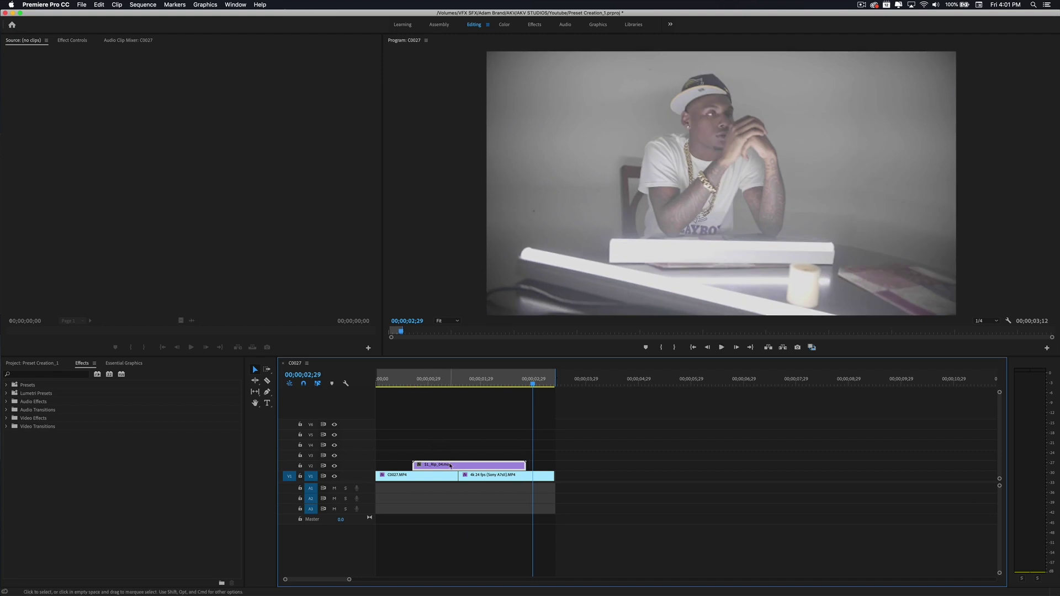
Set the rip clip to 150% speed, preview it, and switch to the Color workspace
{"action": "key", "text": "super+r"}
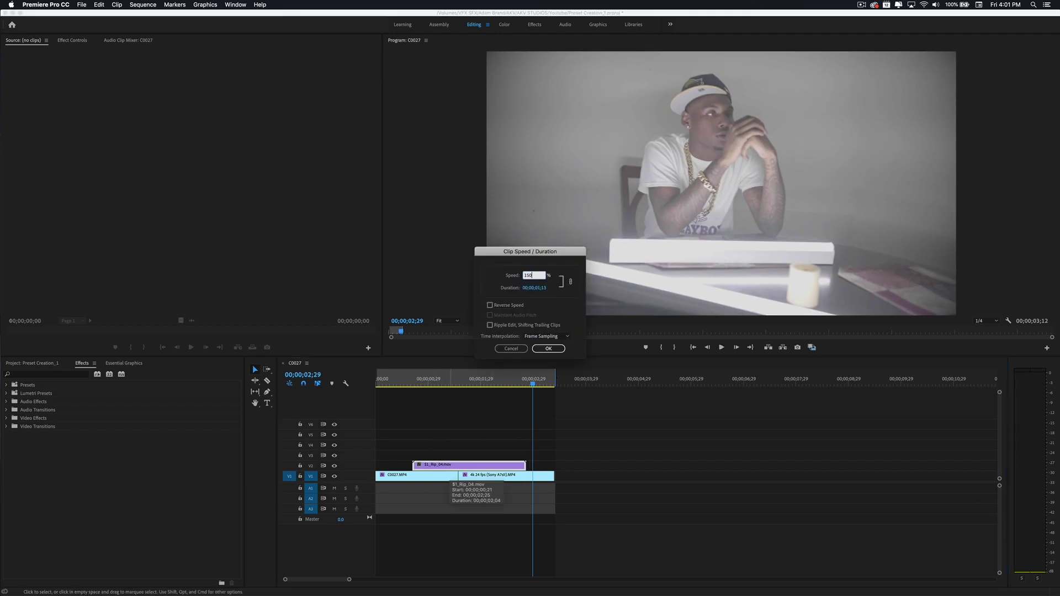
{"action": "key", "text": "Return"}
{"action": "left_click", "coordinate": [405, 384]}
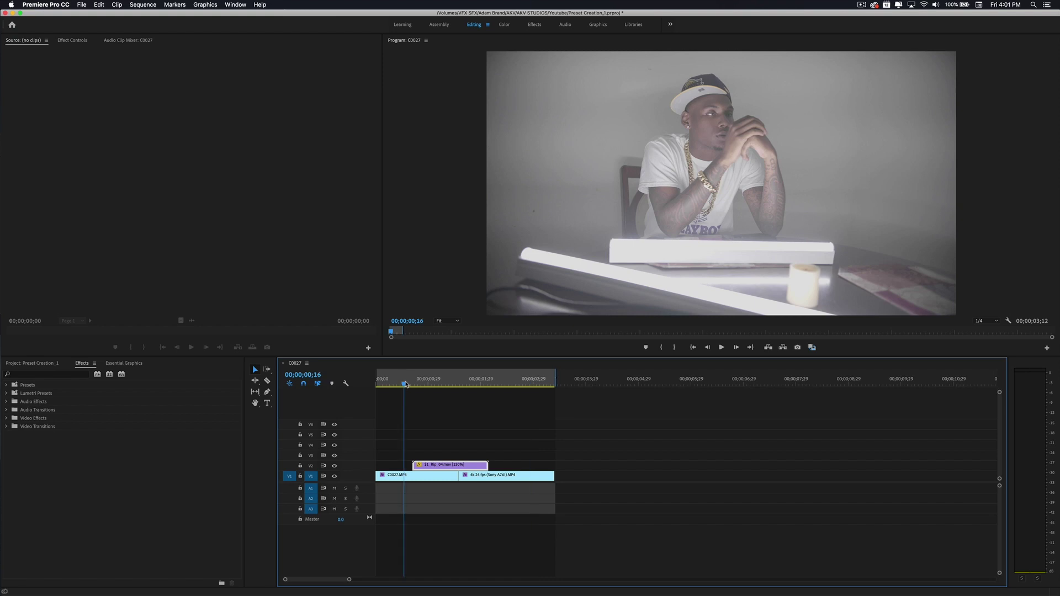
{"action": "key", "text": "space"}
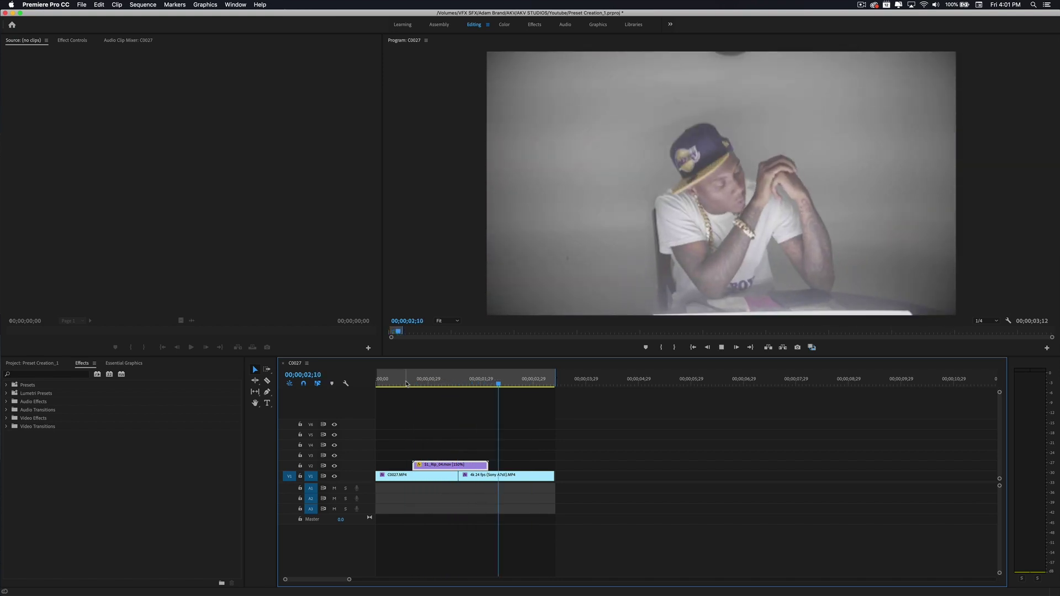
{"action": "left_click", "coordinate": [411, 384]}
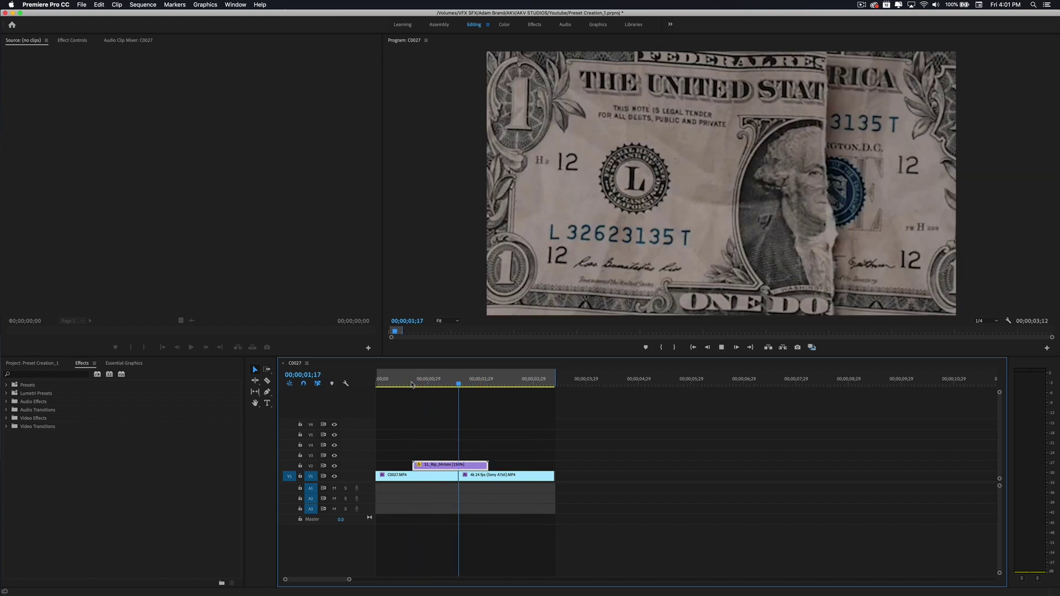
{"action": "key", "text": "space"}
{"action": "left_click", "coordinate": [438, 384]}
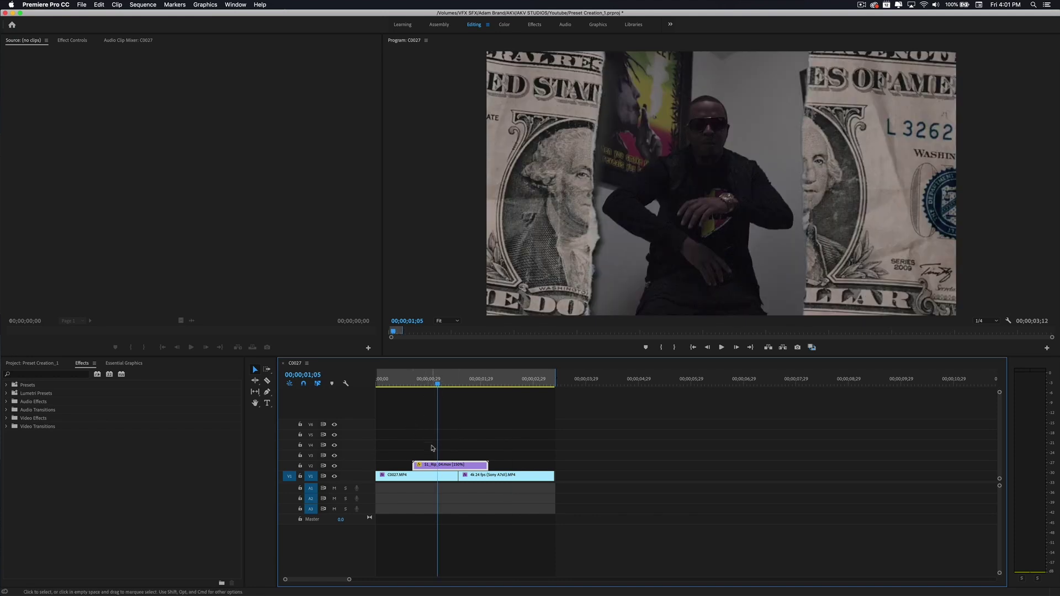
{"action": "left_click", "coordinate": [505, 25]}
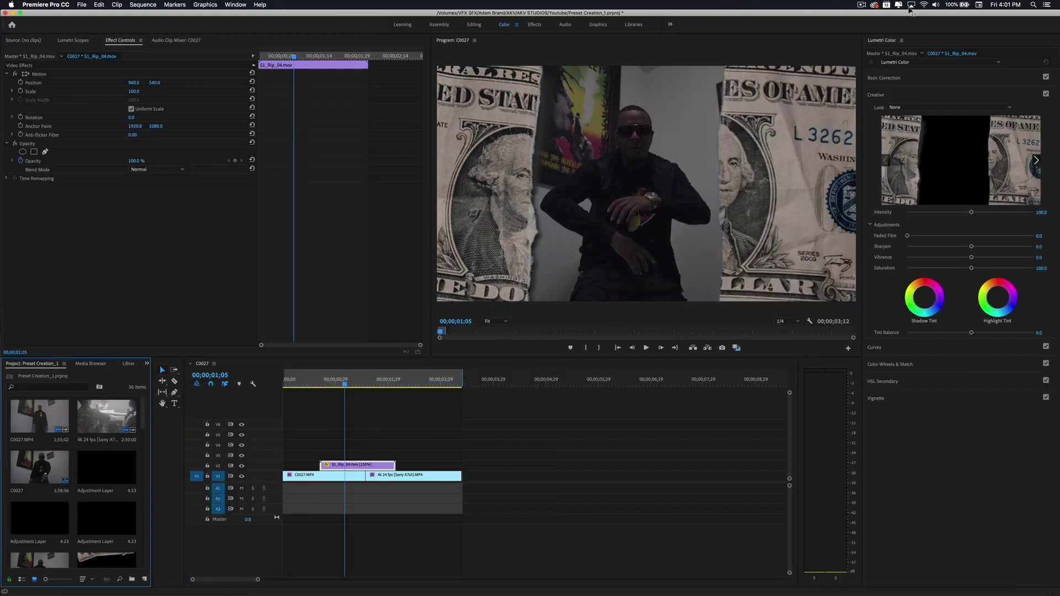
Load CinePacks_Moneyfx_Robbery.cube as the Lumetri Creative look for the rip clip
{"action": "left_click", "coordinate": [910, 109]}
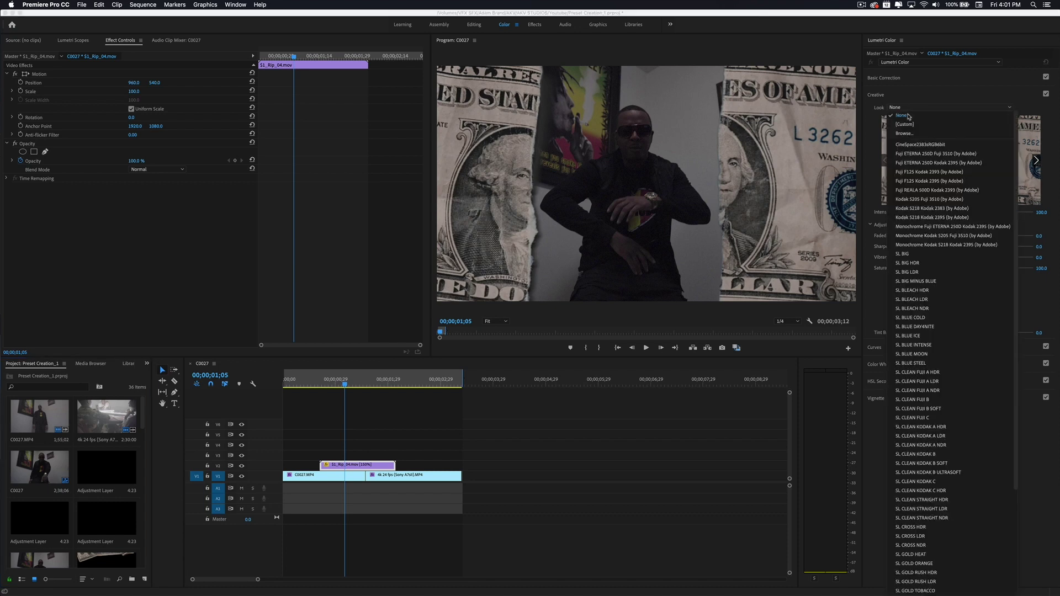
{"action": "left_click", "coordinate": [908, 131]}
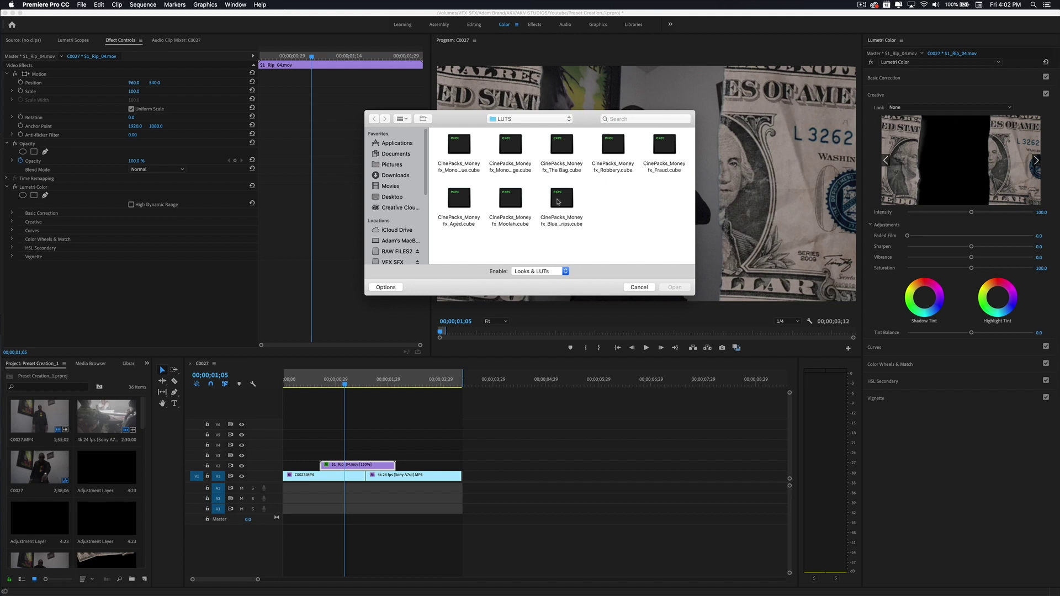
{"action": "left_click", "coordinate": [610, 145]}
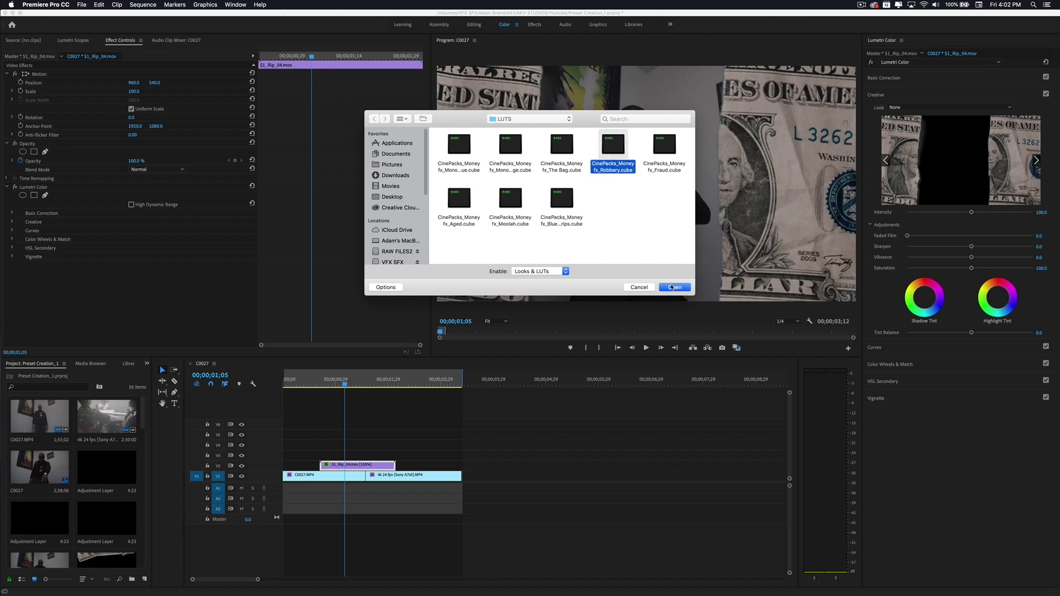
{"action": "left_click", "coordinate": [673, 287]}
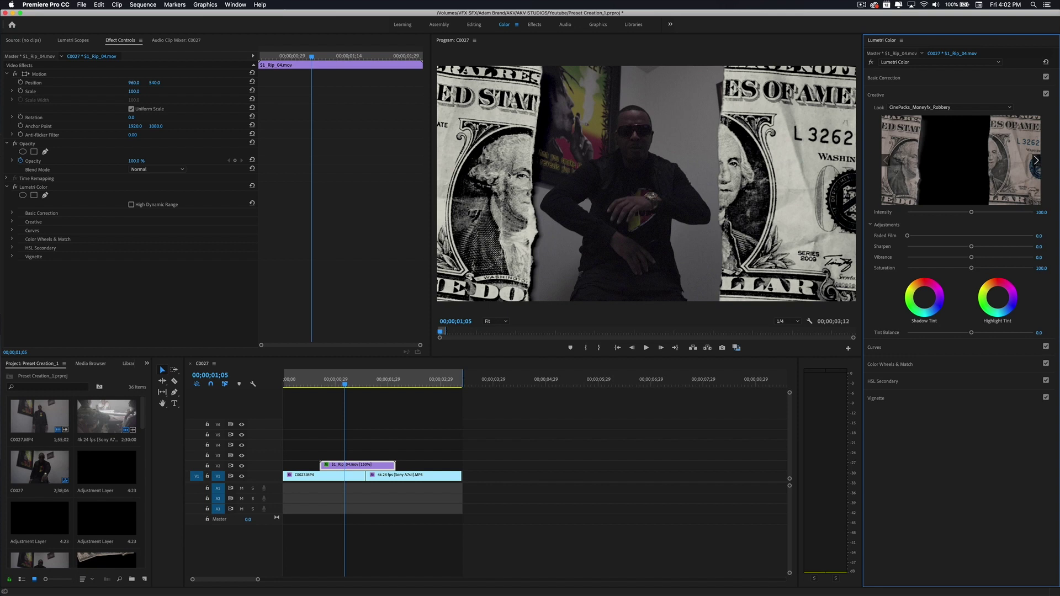
Play the sequence from the start to review the look, then return to the Editing workspace
{"action": "left_click", "coordinate": [304, 382]}
{"action": "key", "text": "space"}
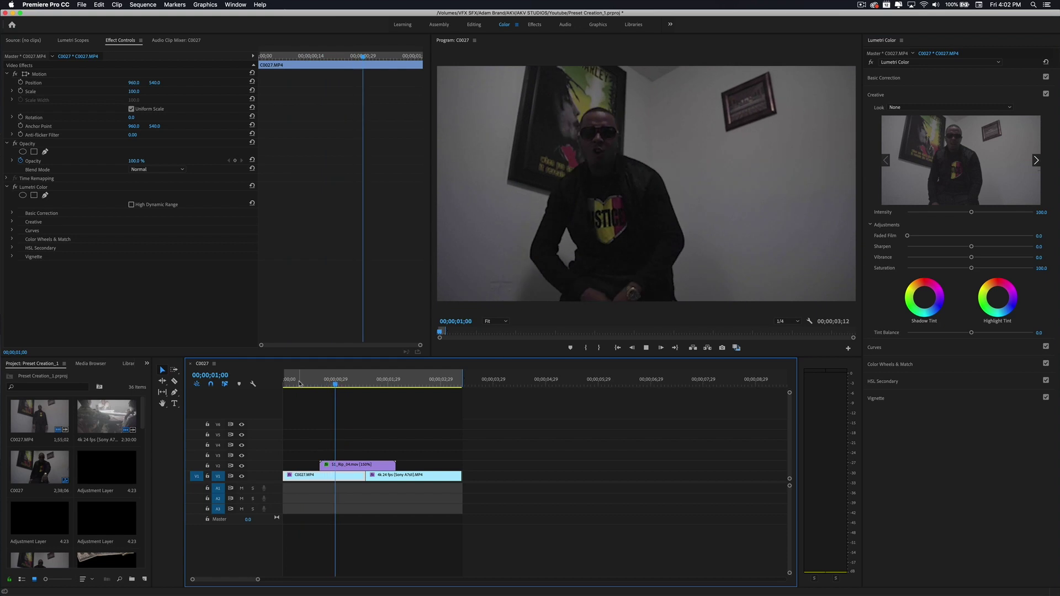
{"action": "key", "text": "space"}
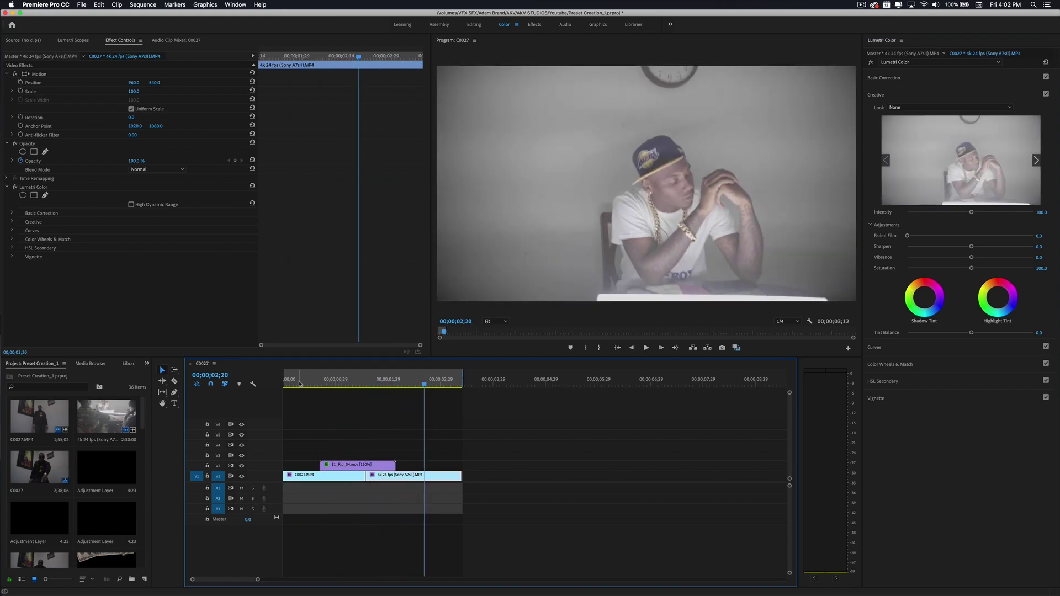
{"action": "key", "text": "alt+shift+3"}
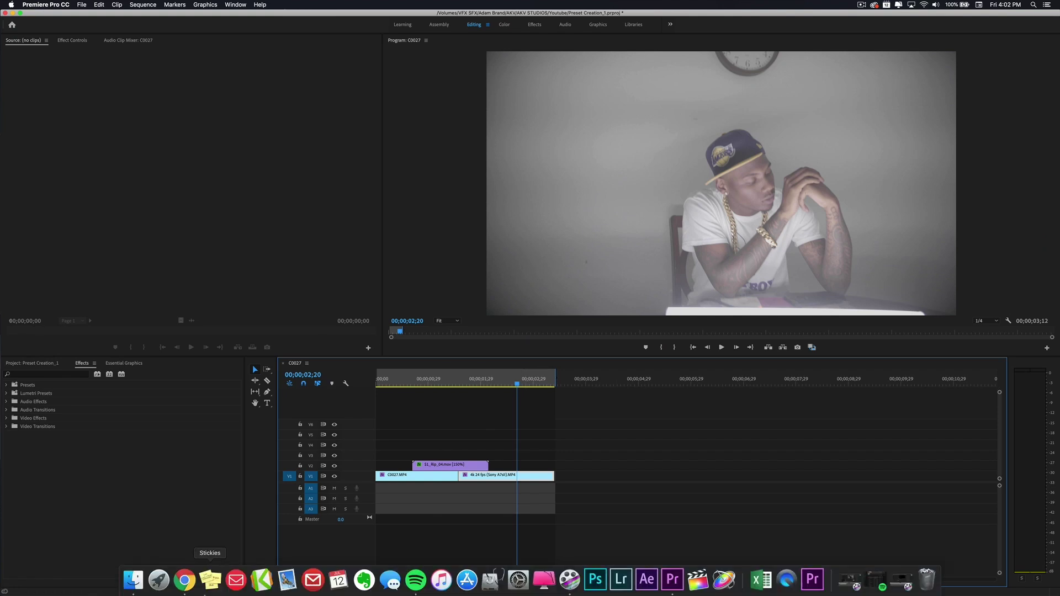
Open OVERLAY › Stills in Finder and drag frame 2.png onto track V3 above the clips
{"action": "left_click", "coordinate": [133, 579]}
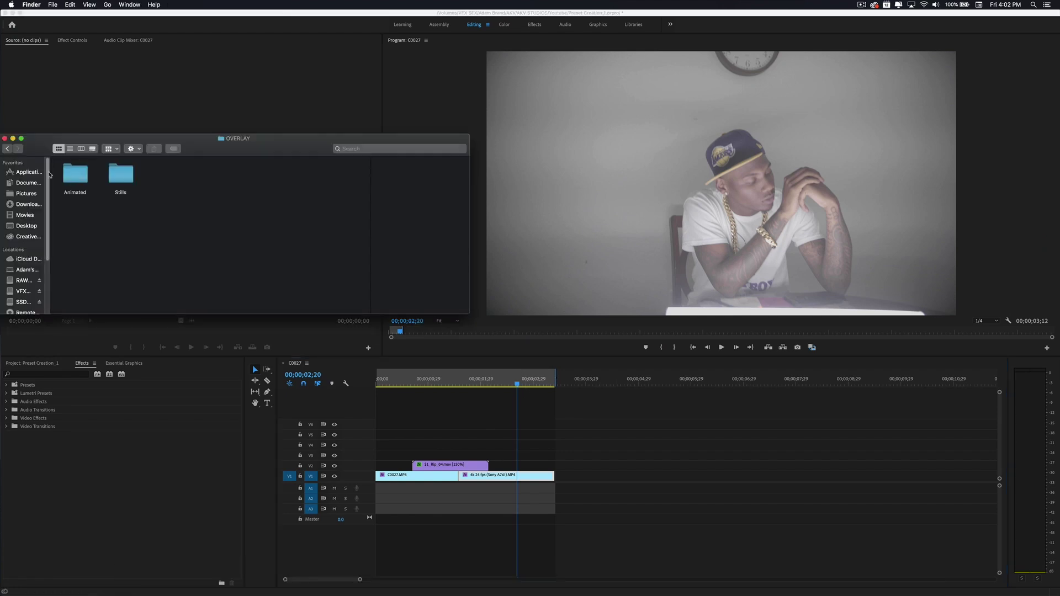
{"action": "double_click", "coordinate": [121, 177]}
{"action": "left_click_drag", "start_coordinate": [209, 184], "coordinate": [368, 453]}
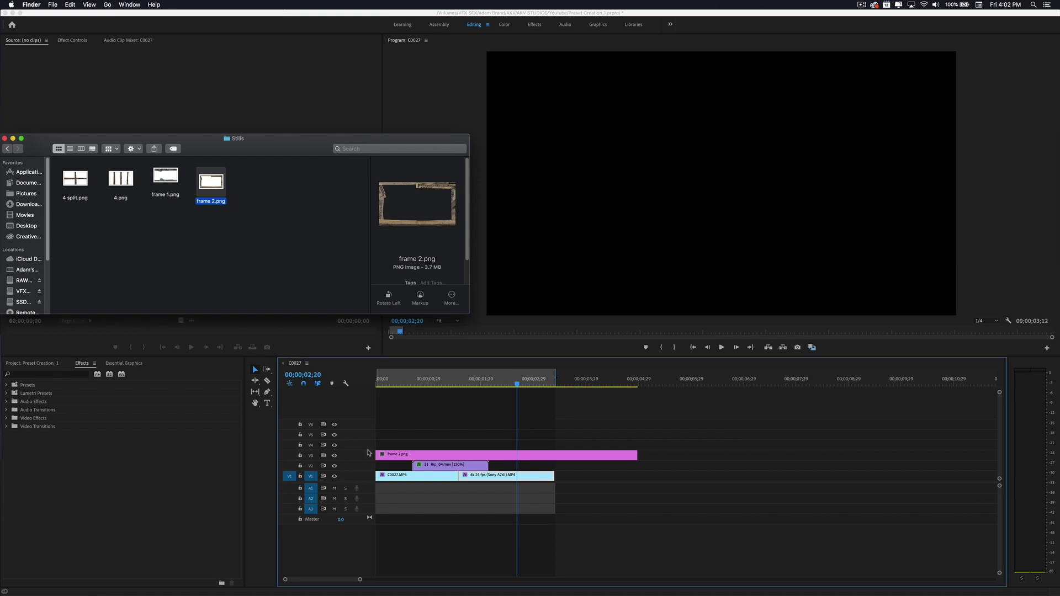
{"action": "left_click", "coordinate": [405, 455]}
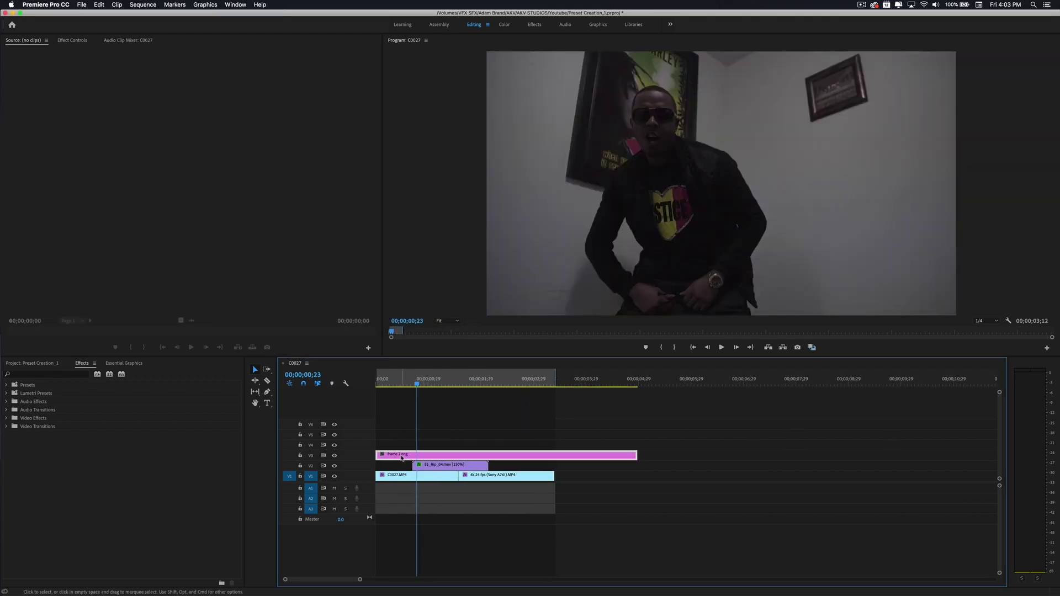
Scale frame 2.png to frame size, play it back, and open the Color workspace's Look list
{"action": "right_click", "coordinate": [402, 458]}
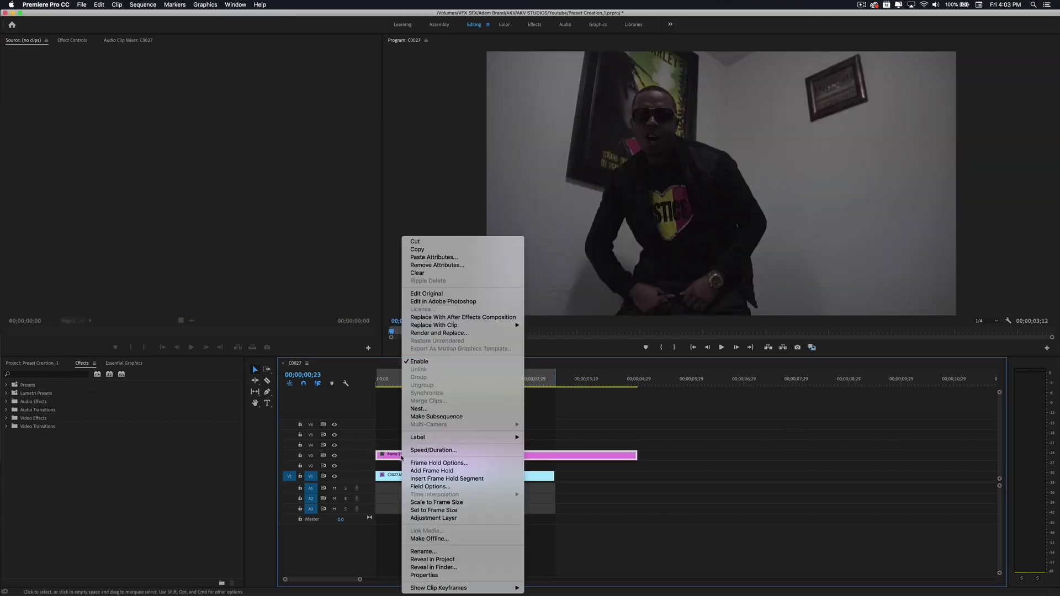
{"action": "left_click", "coordinate": [435, 502]}
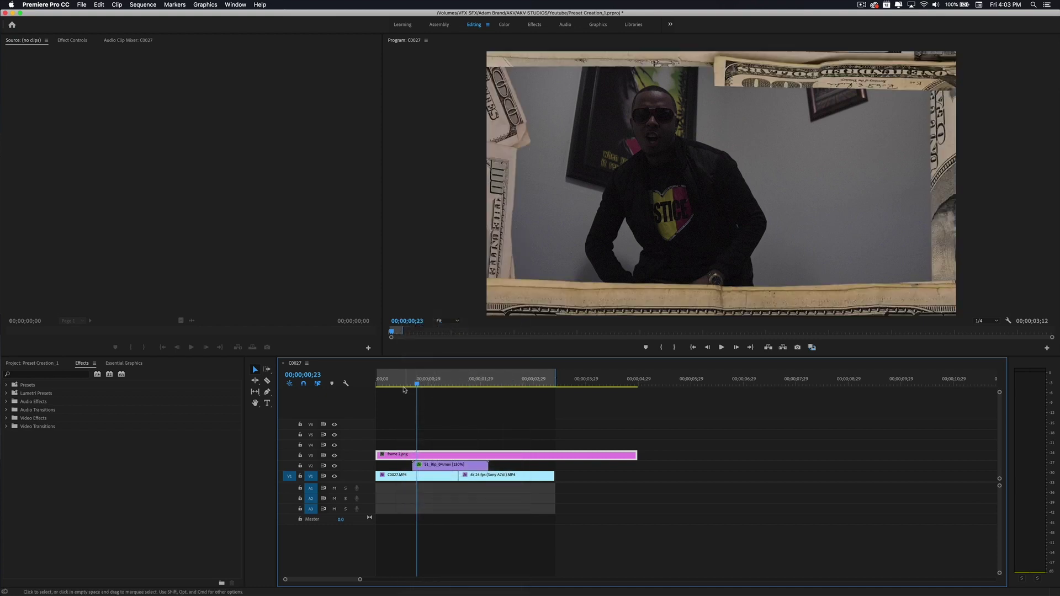
{"action": "key", "text": "space"}
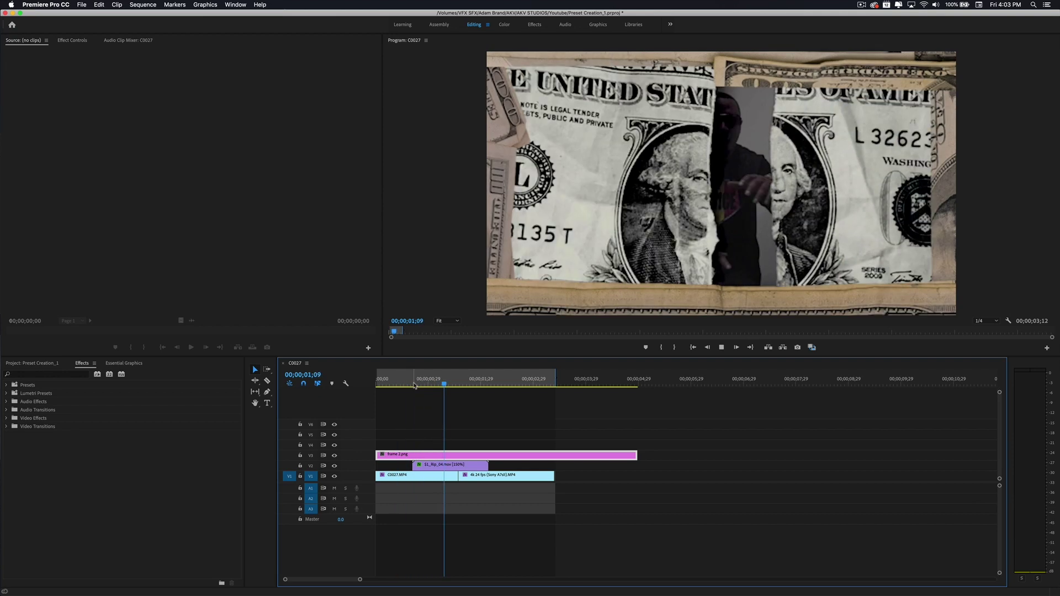
{"action": "key", "text": "space"}
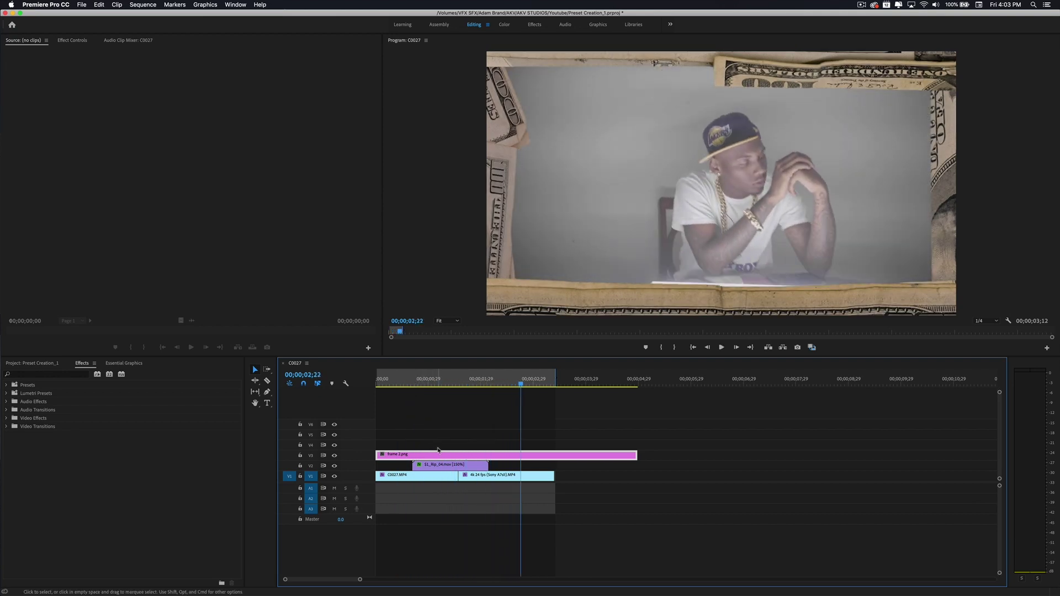
{"action": "left_click", "coordinate": [504, 25]}
{"action": "left_click", "coordinate": [950, 107]}
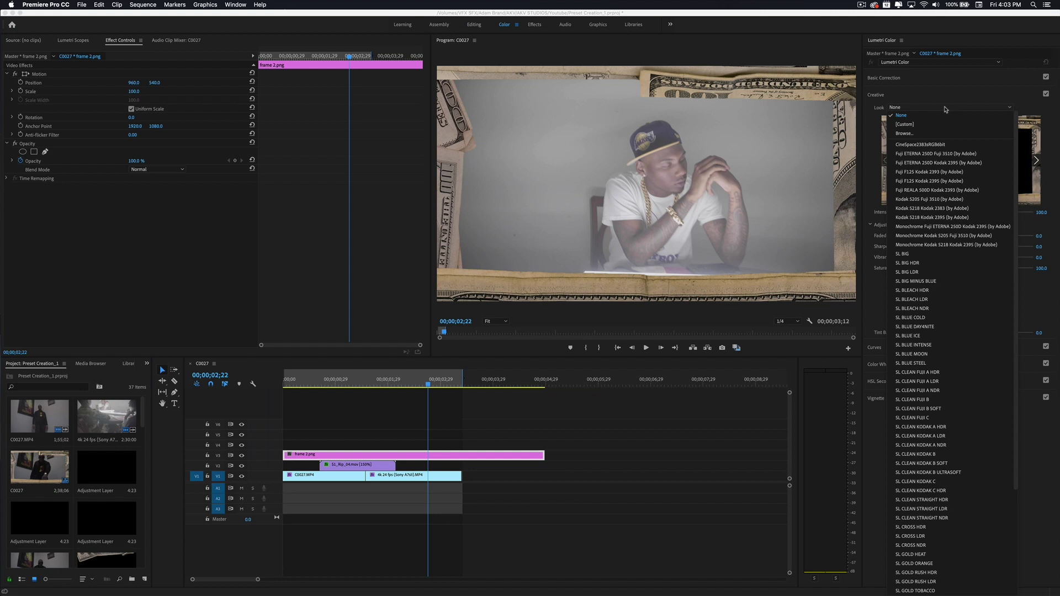
Load CinePacks_Moneyfx_Aged.cube as the Creative look on the frame 2.png border
{"action": "left_click", "coordinate": [936, 134]}
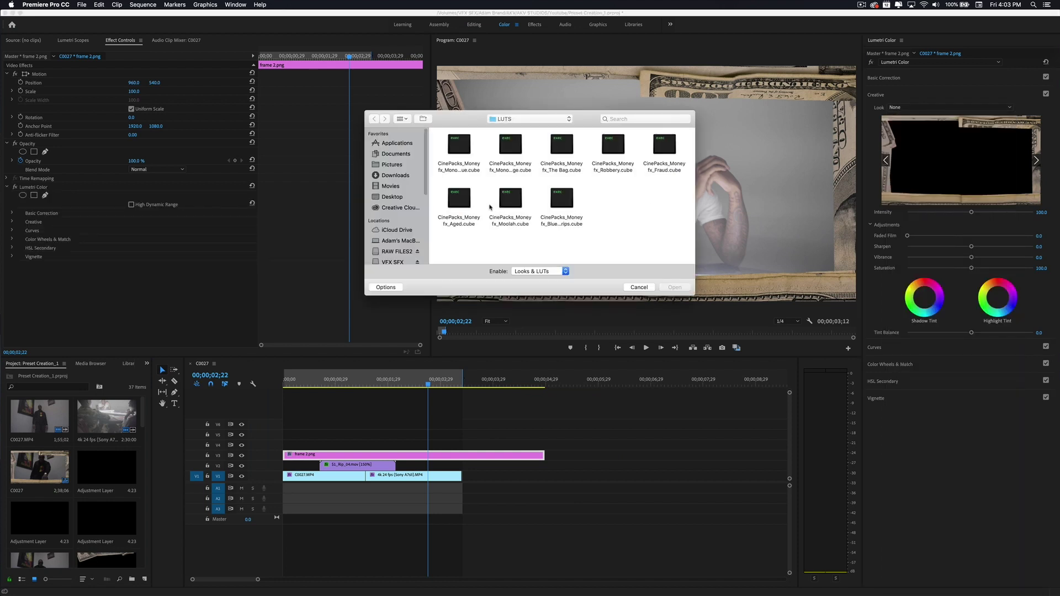
{"action": "left_click", "coordinate": [462, 204]}
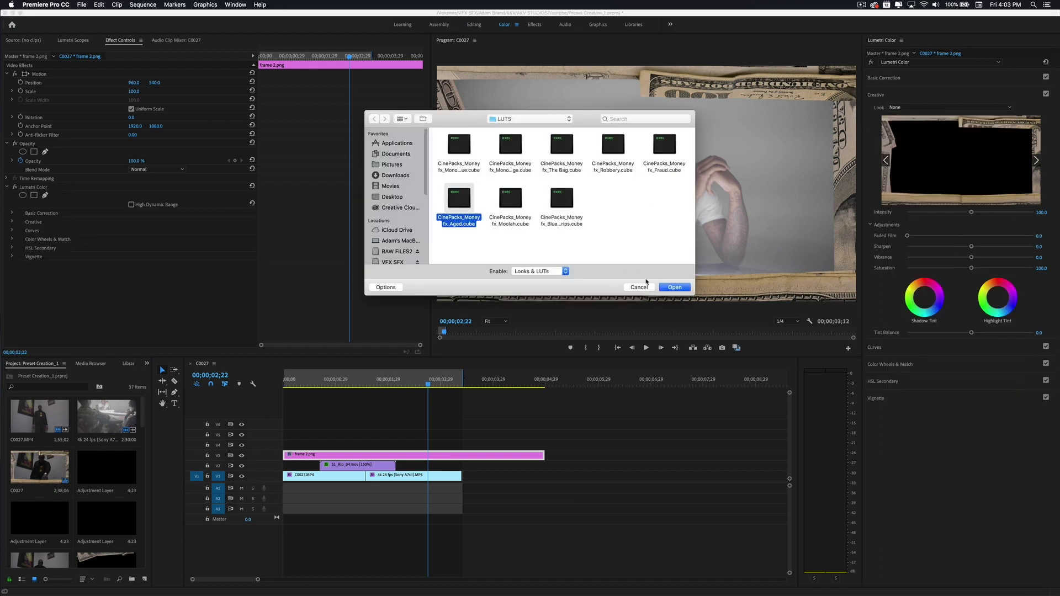
{"action": "left_click", "coordinate": [675, 288]}
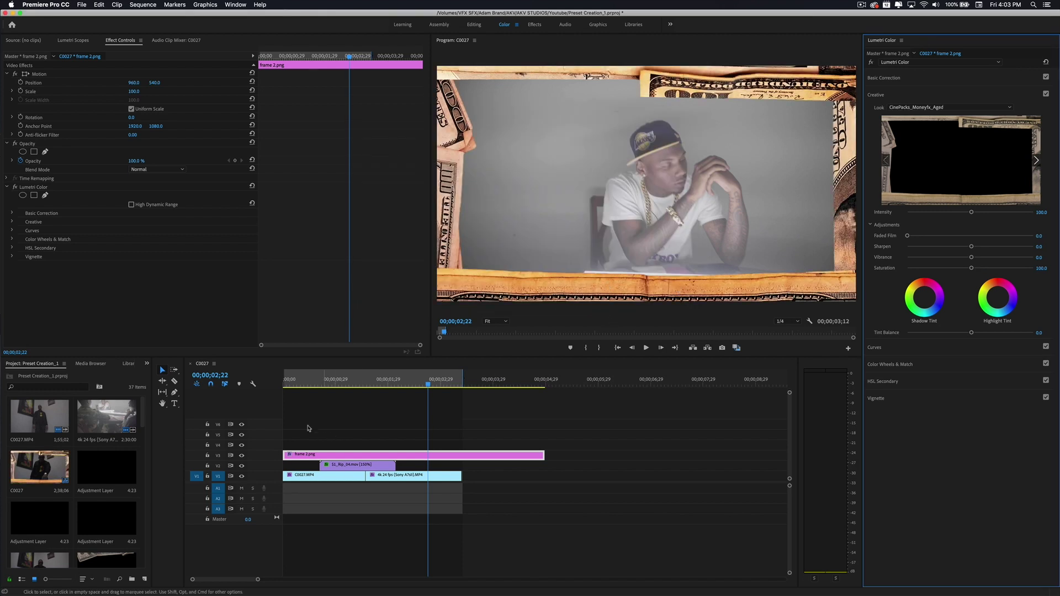
Replay the sequence from the start with the graded border, then select the overlay clip
{"action": "left_click", "coordinate": [266, 391]}
{"action": "key", "text": "Home"}
{"action": "key", "text": "space"}
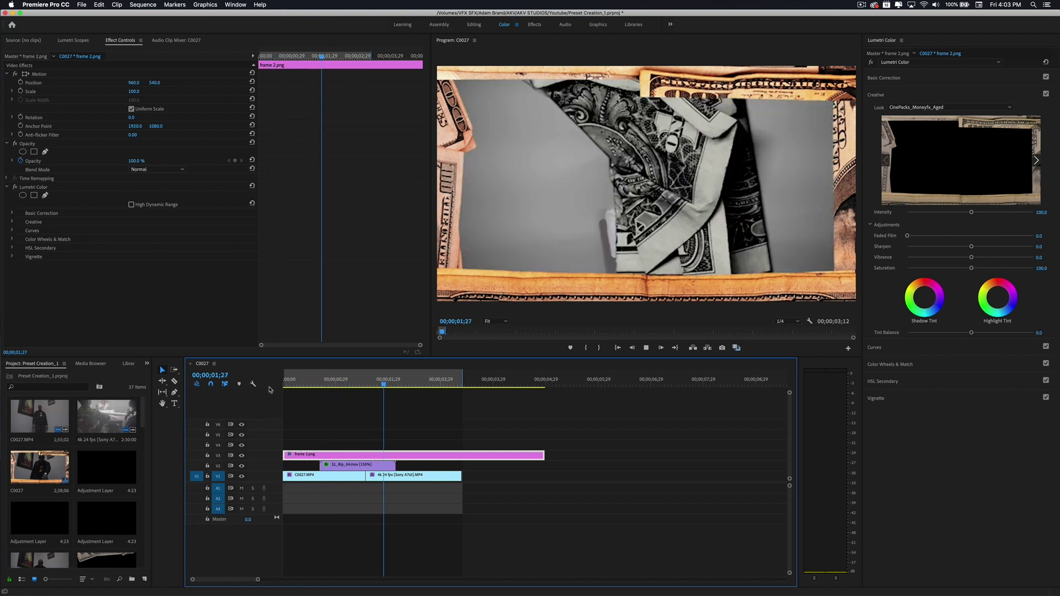
{"action": "key", "text": "space"}
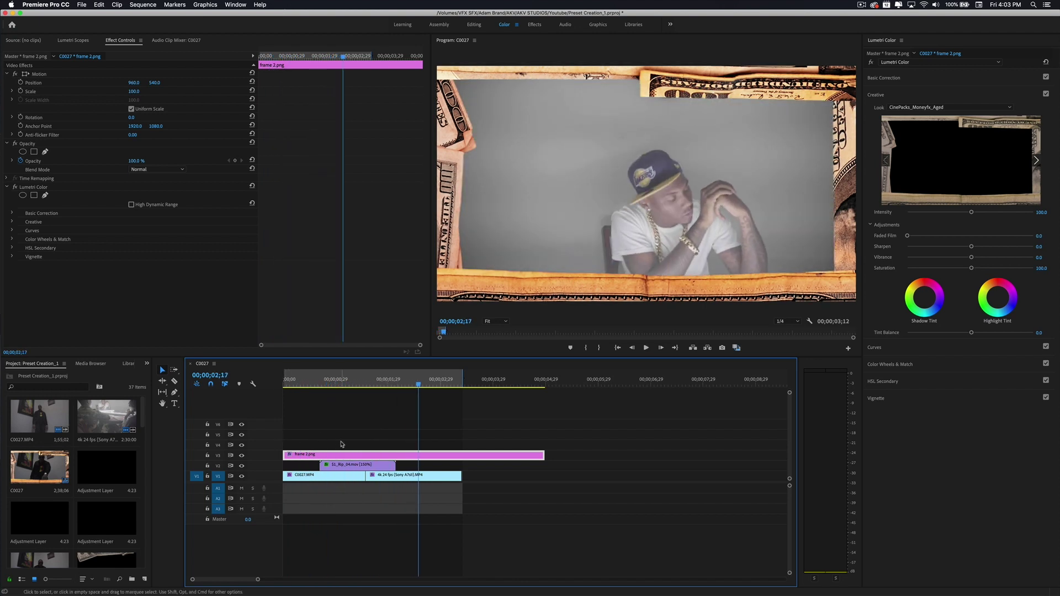
{"action": "left_click", "coordinate": [335, 465]}
Delete the selected clip, return to the Editing workspace, and go back to Finder's OVERLAY folder
{"action": "key", "text": "Delete"}
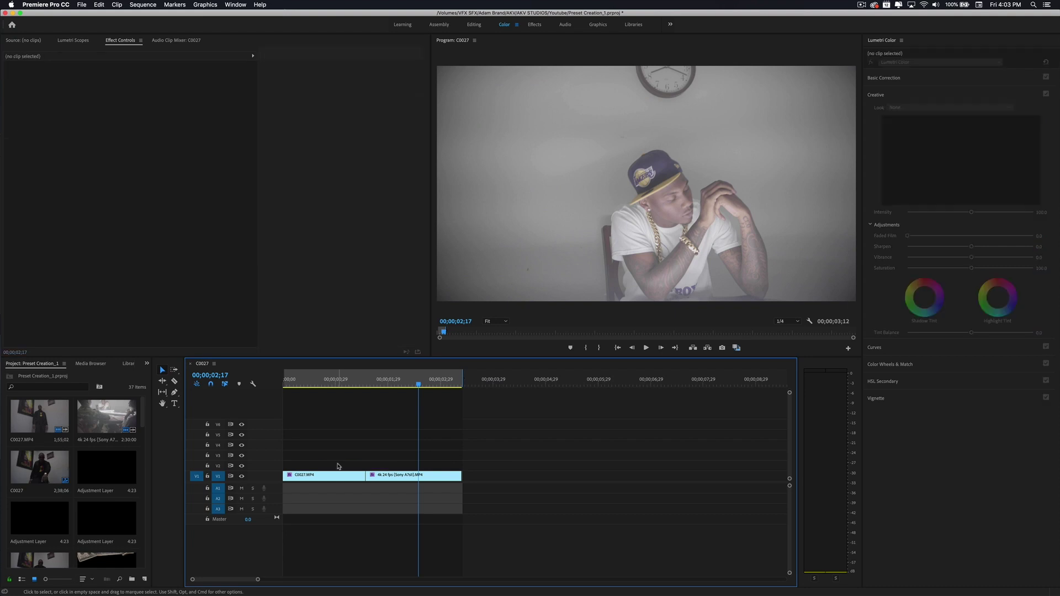
{"action": "left_click", "coordinate": [474, 25]}
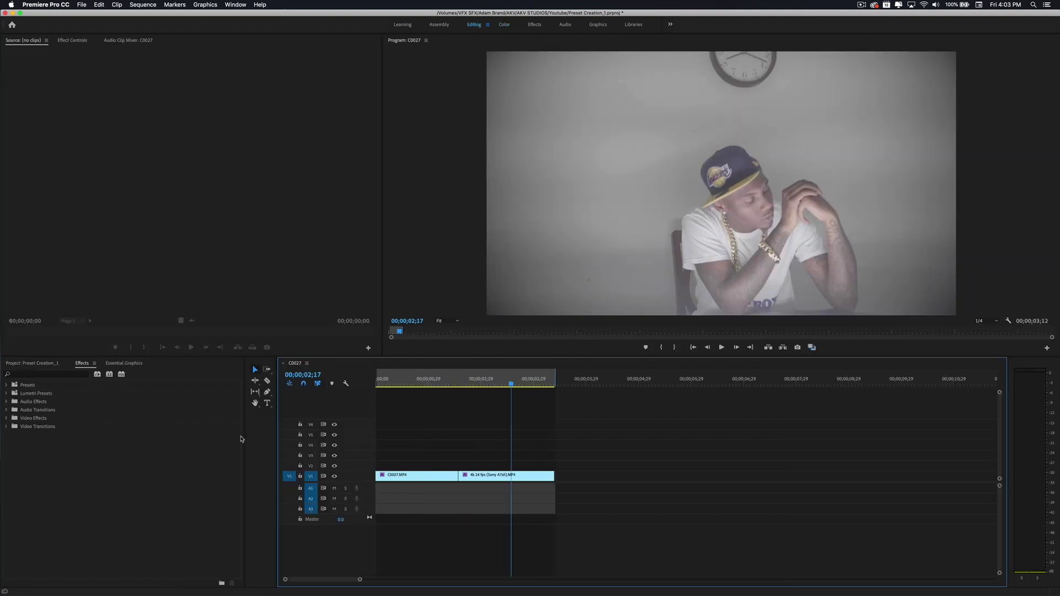
{"action": "left_click", "coordinate": [133, 581]}
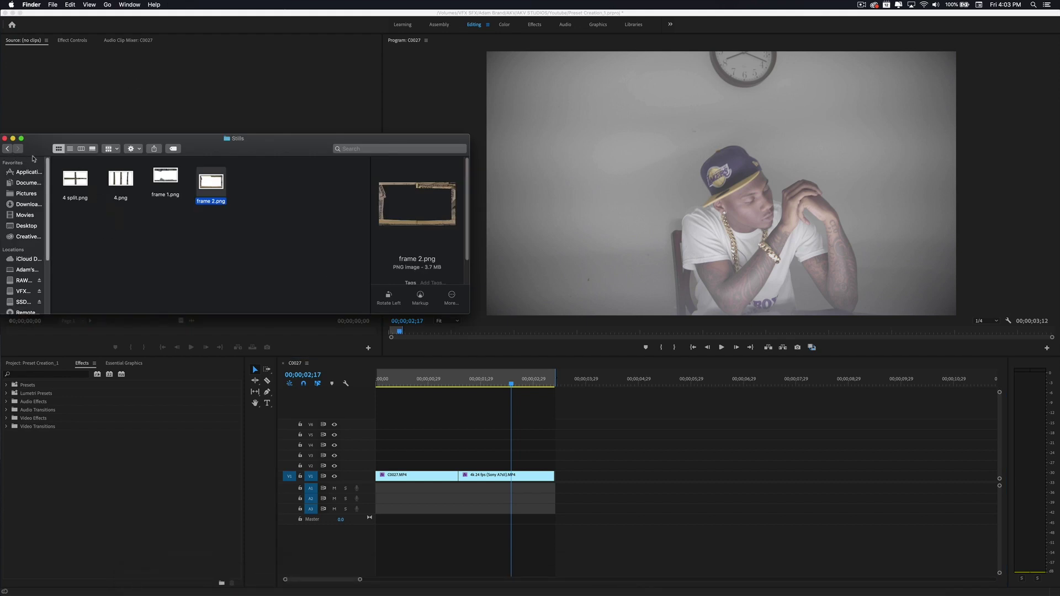
{"action": "left_click", "coordinate": [7, 149]}
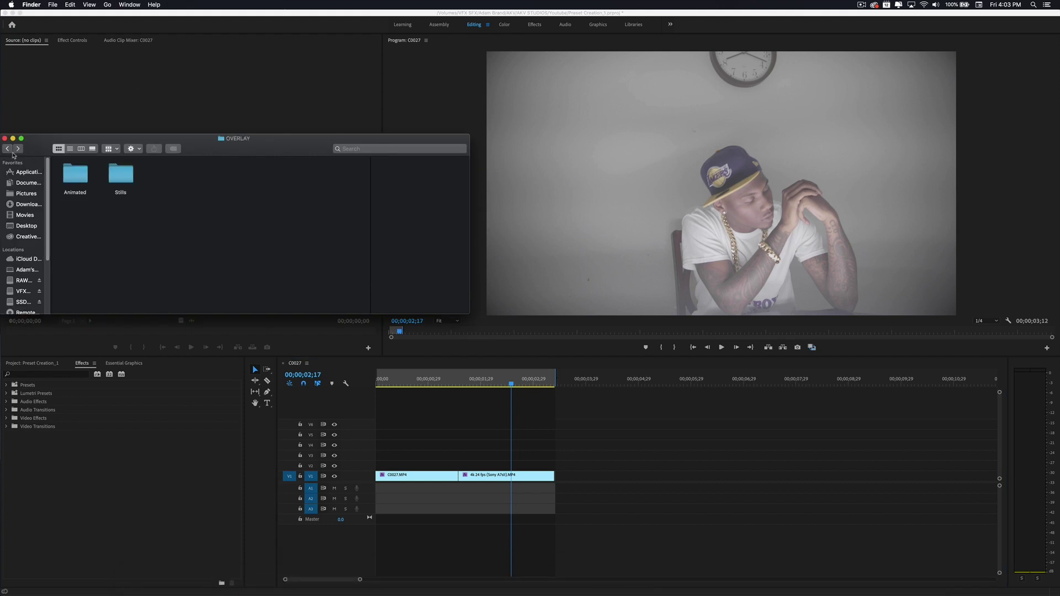
Open the Animated folder and drag Animated Frame 4.mov onto track V3
{"action": "double_click", "coordinate": [81, 185]}
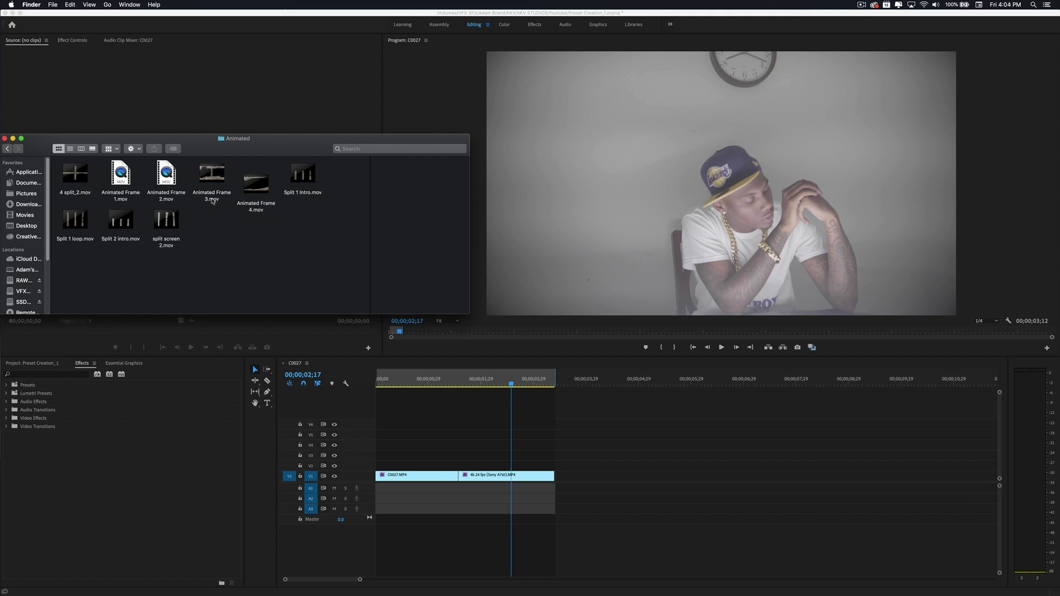
{"action": "left_click", "coordinate": [251, 192]}
{"action": "left_click_drag", "start_coordinate": [250, 193], "coordinate": [393, 445]}
{"action": "left_click", "coordinate": [399, 396]}
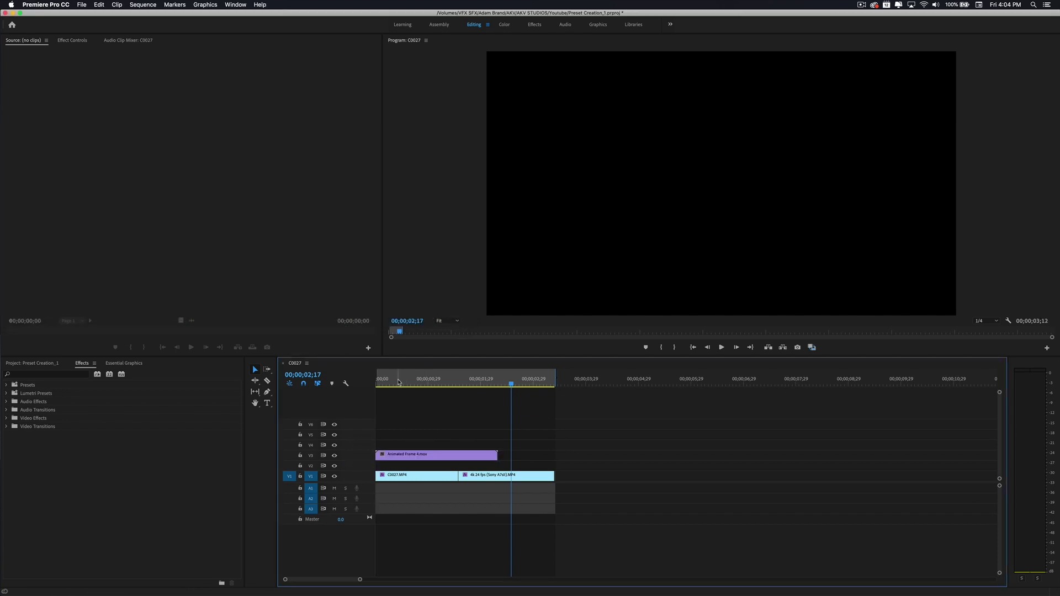
Scale the Animated Frame 4.mov overlay to frame size and play it back
{"action": "left_click", "coordinate": [397, 381]}
{"action": "left_click", "coordinate": [413, 456]}
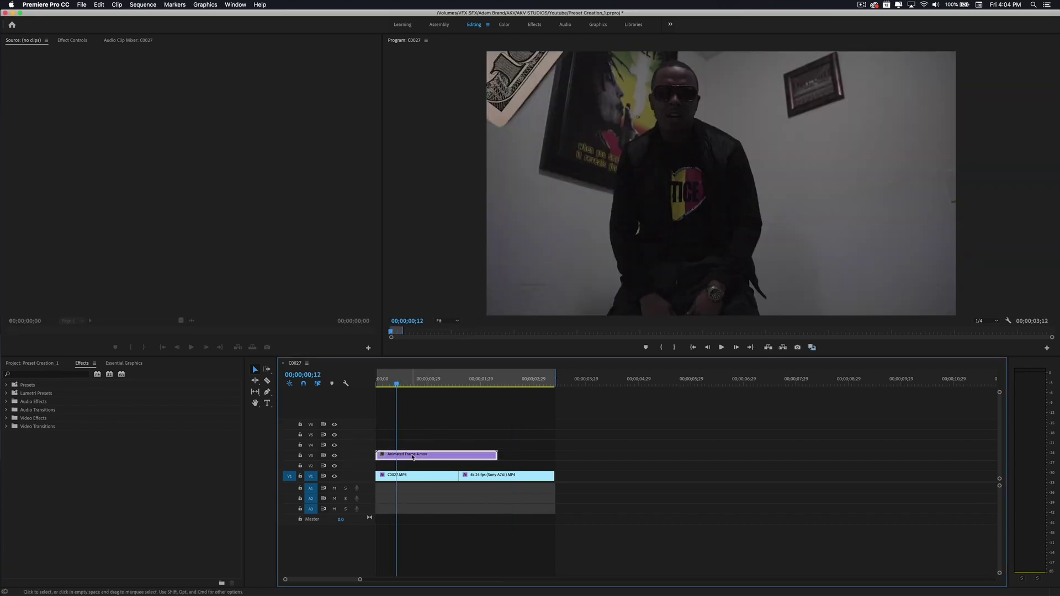
{"action": "right_click", "coordinate": [413, 456]}
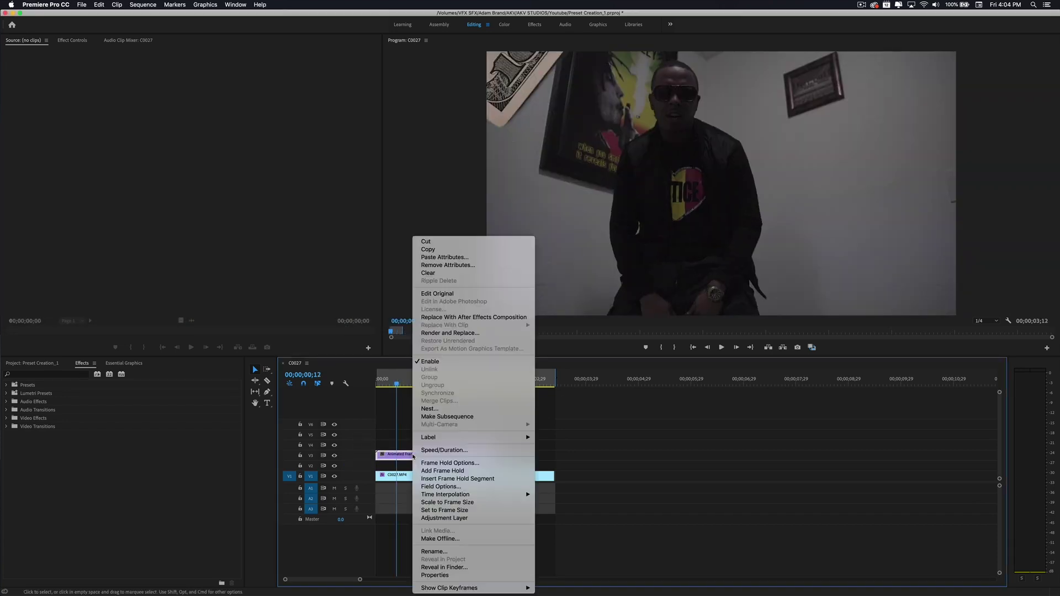
{"action": "left_click", "coordinate": [432, 494]}
{"action": "key", "text": "space"}
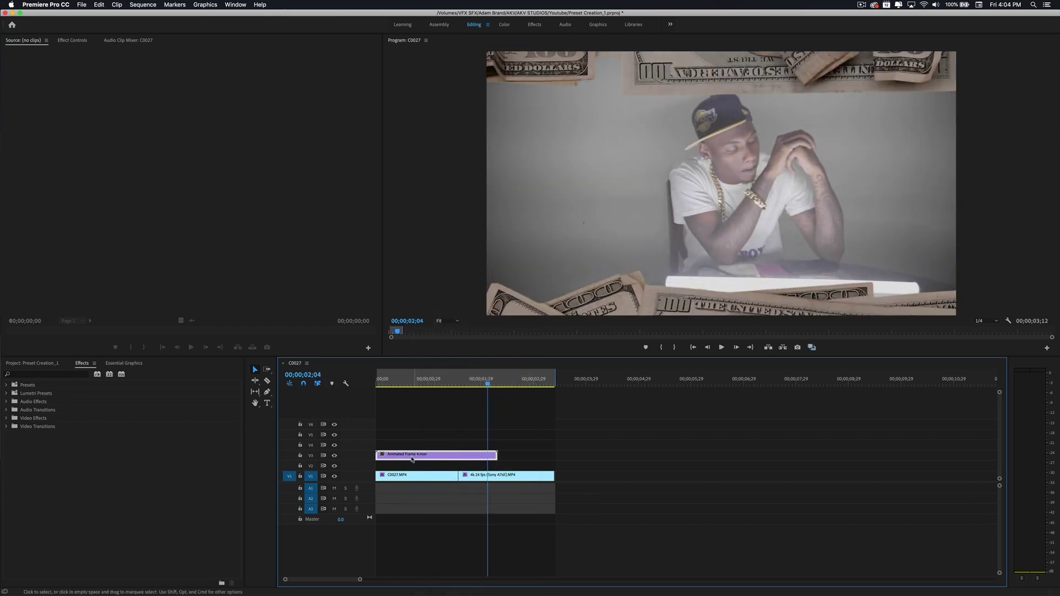
Duplicate the overlay into four back-to-back copies on V3, then select all four
{"action": "left_click_drag", "start_coordinate": [450, 457], "coordinate": [533, 460]}
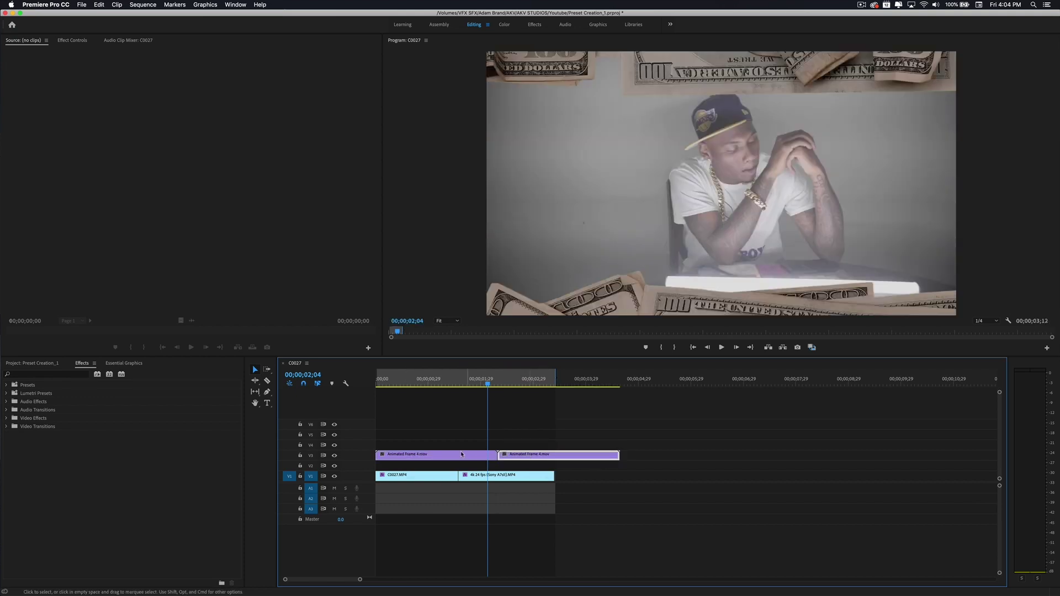
{"action": "left_click_drag", "start_coordinate": [454, 424], "coordinate": [824, 463]}
{"action": "left_click", "coordinate": [486, 383]}
{"action": "left_click_drag", "start_coordinate": [395, 439], "coordinate": [837, 468]}
{"action": "right_click", "coordinate": [759, 456]}
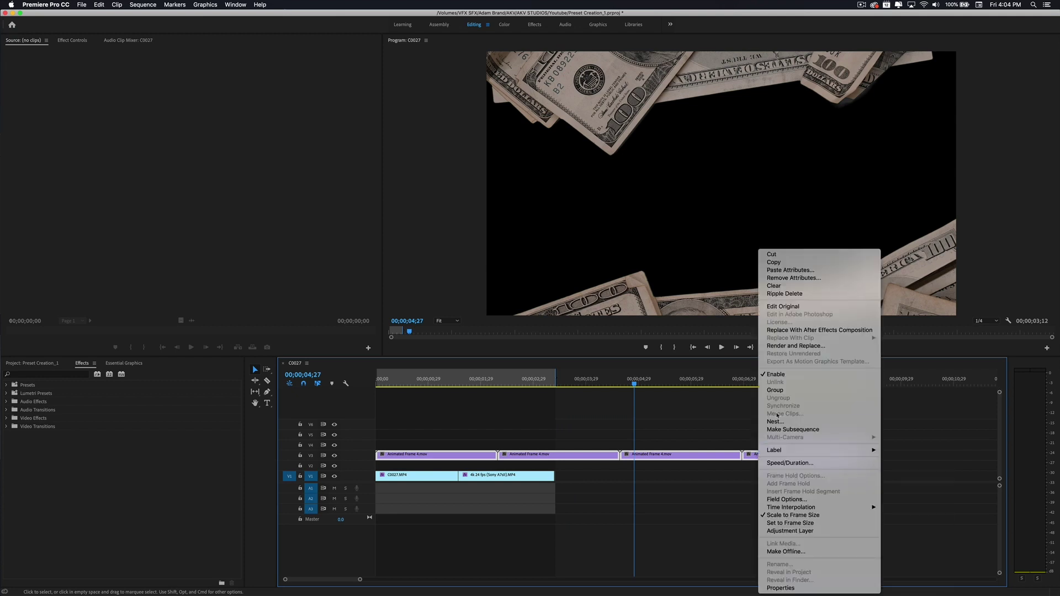
Nest the four overlay clips into one sequence and select the nest
{"action": "left_click", "coordinate": [773, 420]}
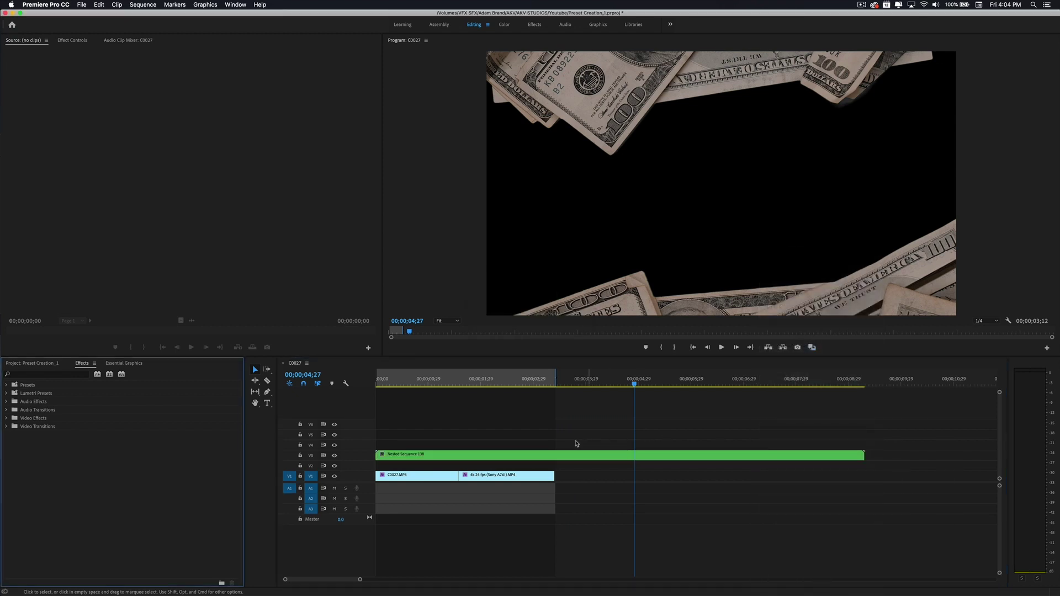
{"action": "left_click", "coordinate": [455, 379]}
{"action": "left_click", "coordinate": [437, 455]}
Load the Blue Strips Money FX LUT as the nest's Lumetri look and move it to V5
{"action": "left_click", "coordinate": [504, 24]}
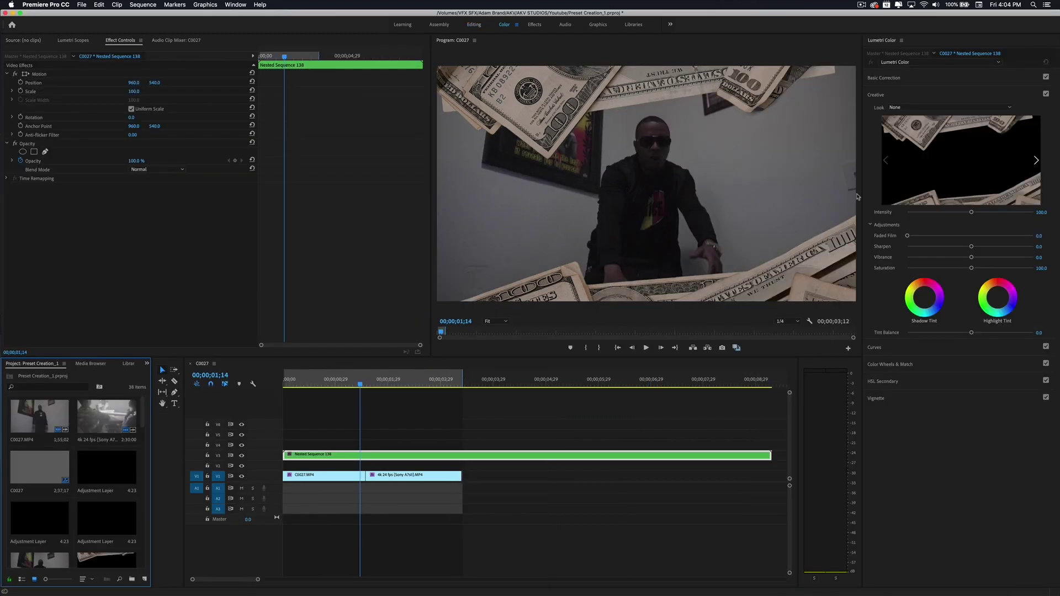
{"action": "left_click", "coordinate": [902, 107]}
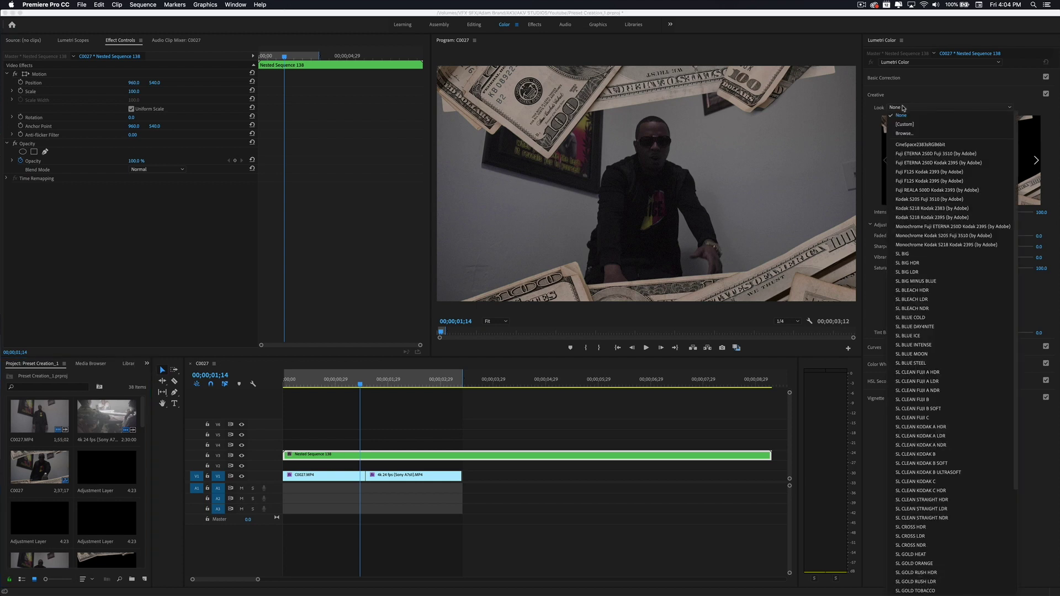
{"action": "left_click", "coordinate": [904, 134]}
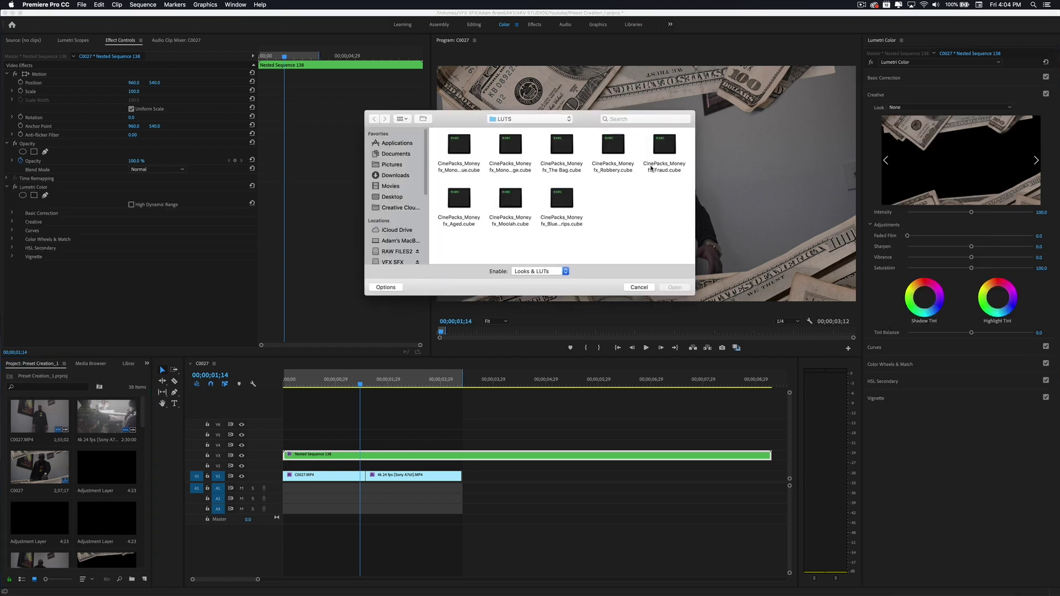
{"action": "left_click", "coordinate": [561, 206]}
{"action": "left_click", "coordinate": [673, 287]}
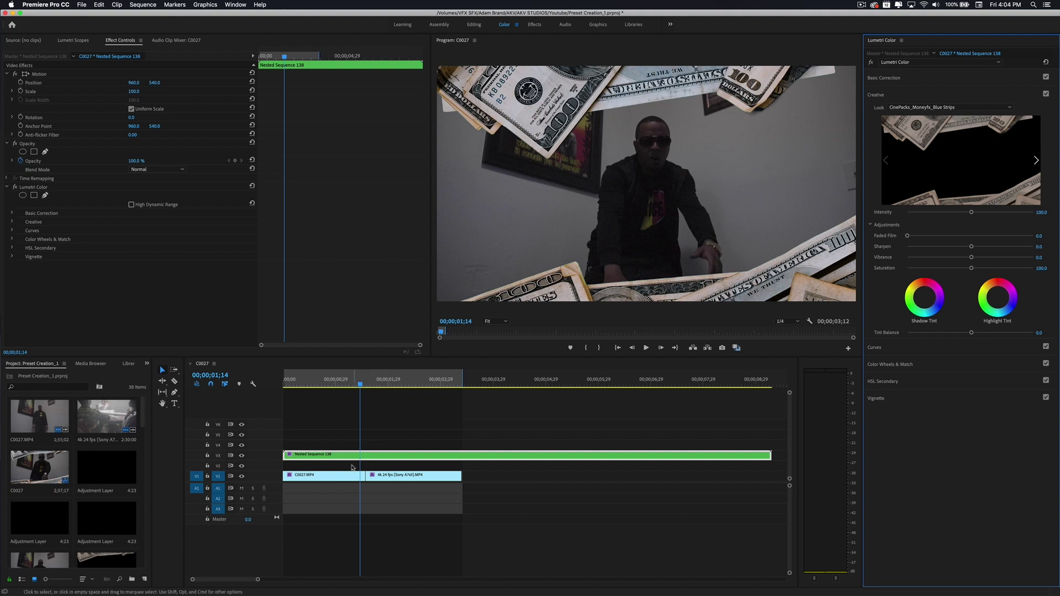
{"action": "left_click_drag", "start_coordinate": [356, 455], "coordinate": [336, 440]}
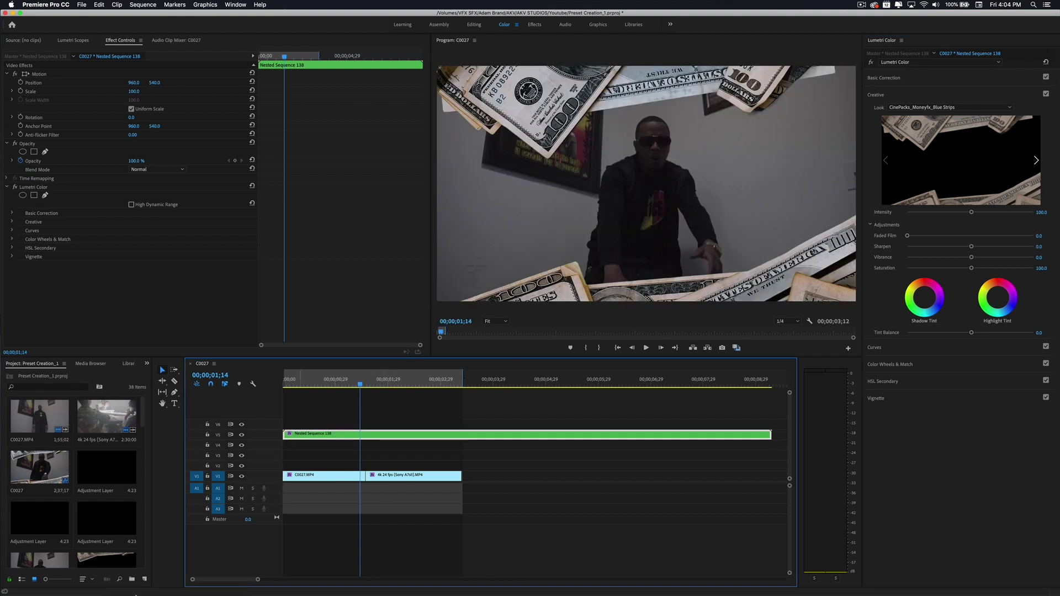
{"action": "left_click", "coordinate": [136, 579]}
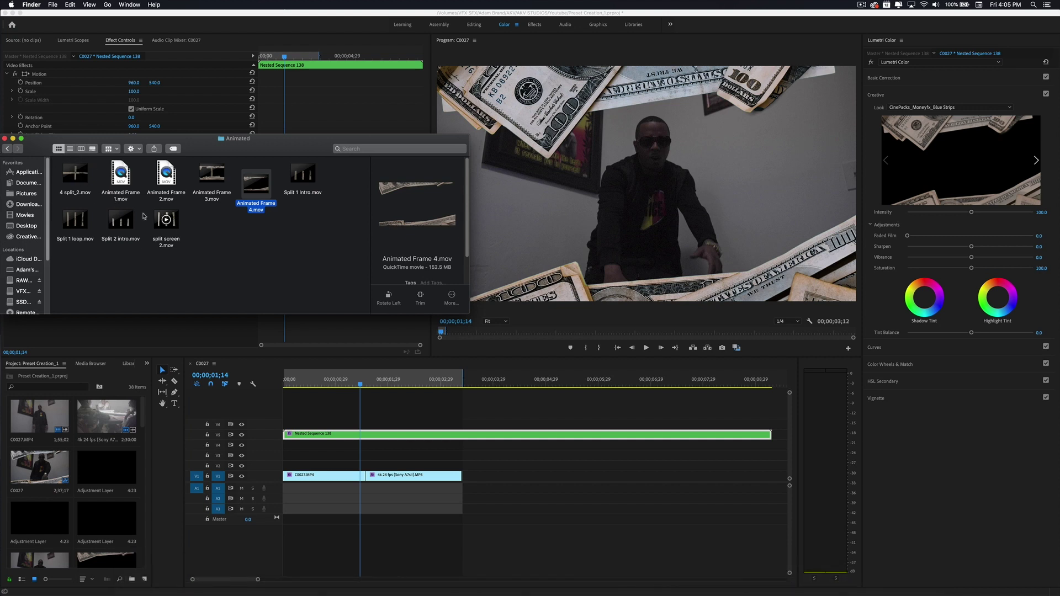
Drag $1_Wipe_03.mov from the Transitions folder onto V2 over the cut and select it
{"action": "left_click", "coordinate": [7, 149]}
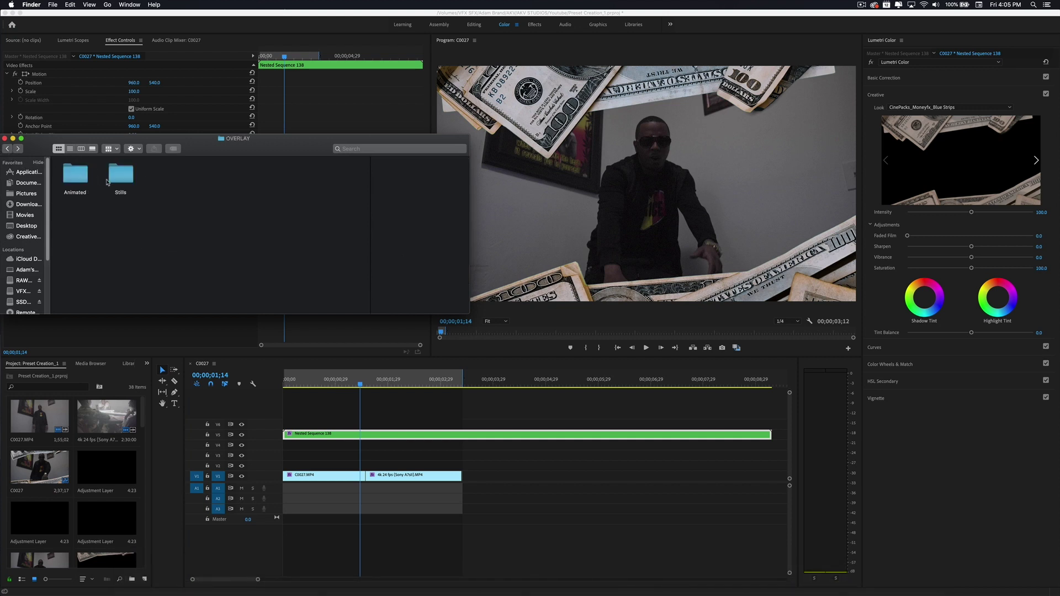
{"action": "double_click", "coordinate": [158, 175]}
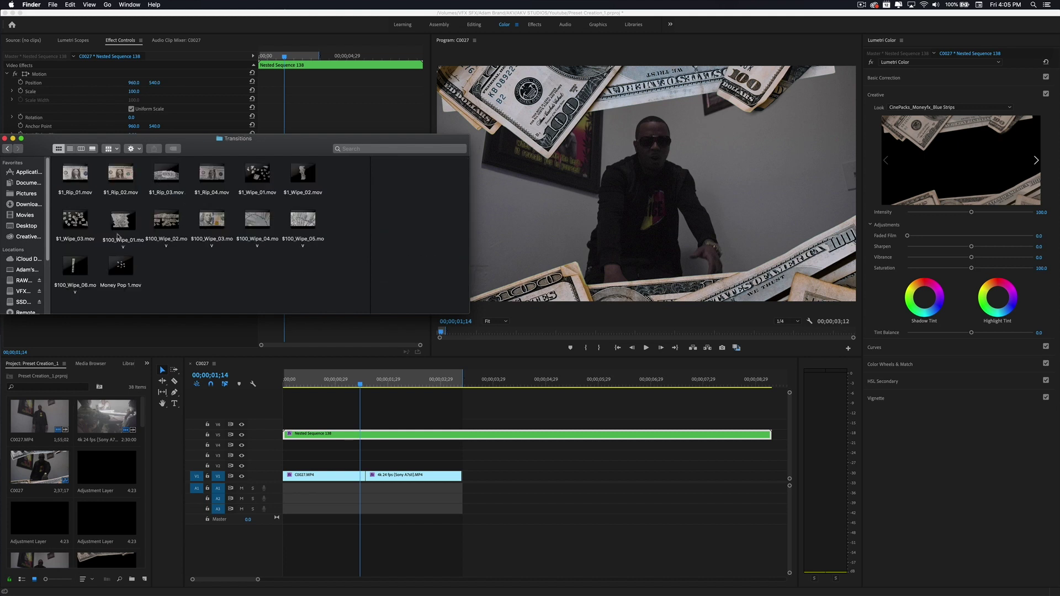
{"action": "left_click_drag", "start_coordinate": [75, 220], "coordinate": [328, 469]}
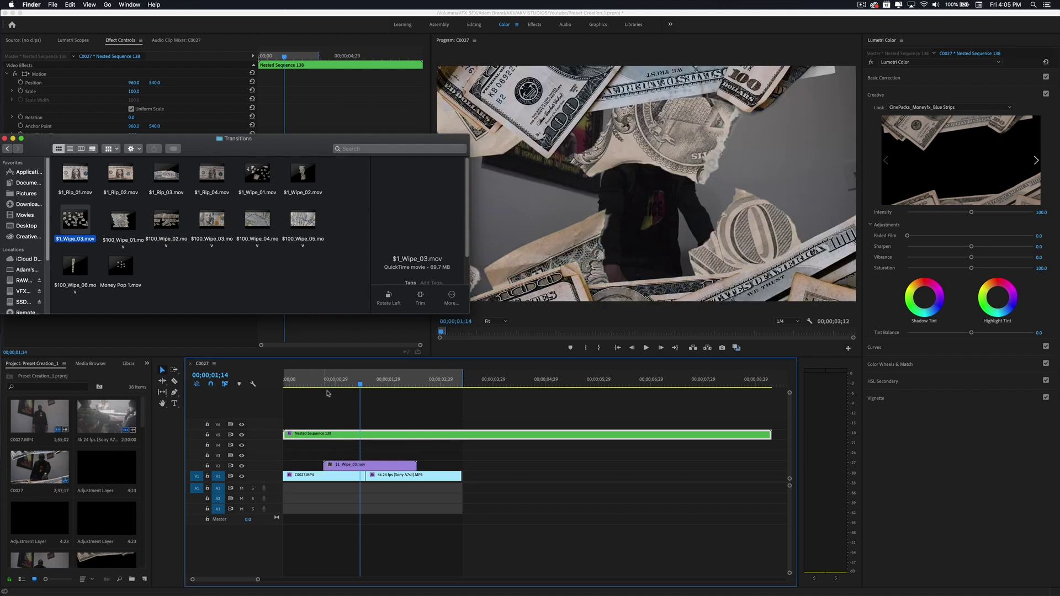
{"action": "left_click", "coordinate": [331, 469]}
{"action": "left_click", "coordinate": [348, 468]}
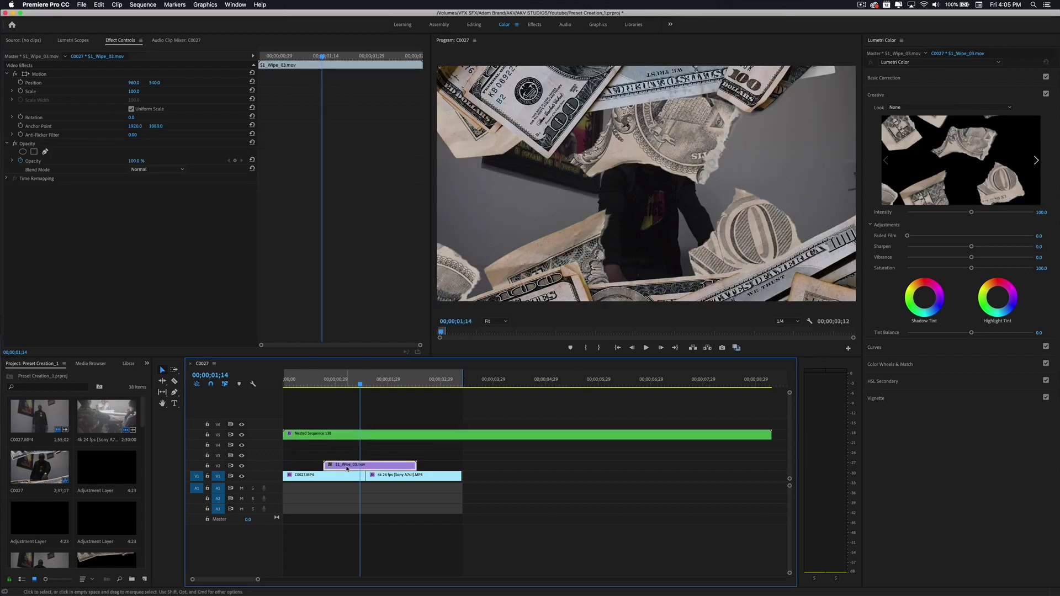
Scale the dollar wipe to frame size, preview it from 00;00;00;14, and save the project
{"action": "right_click", "coordinate": [347, 469]}
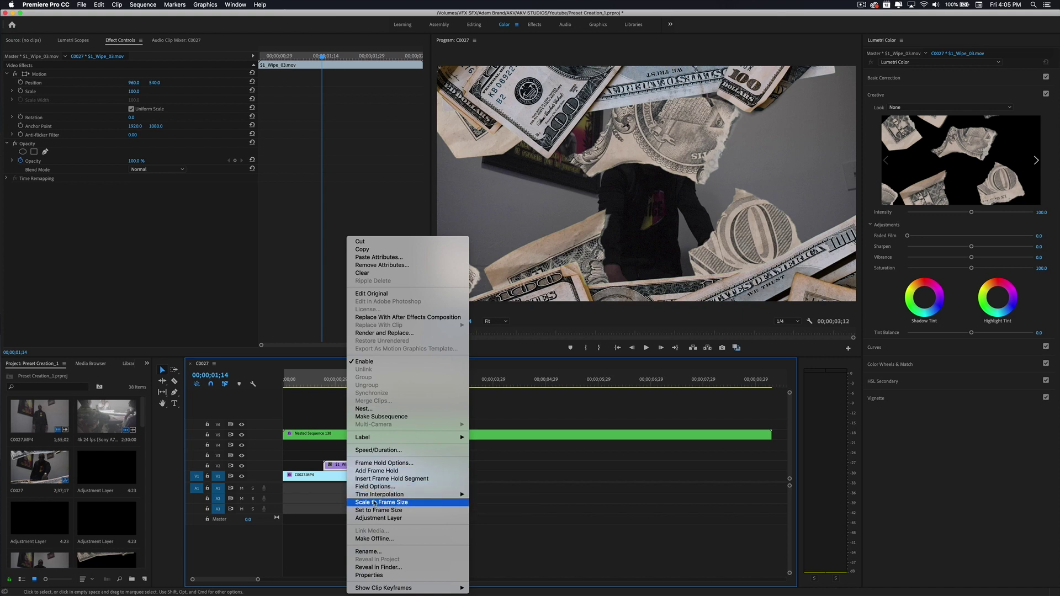
{"action": "left_click", "coordinate": [374, 503]}
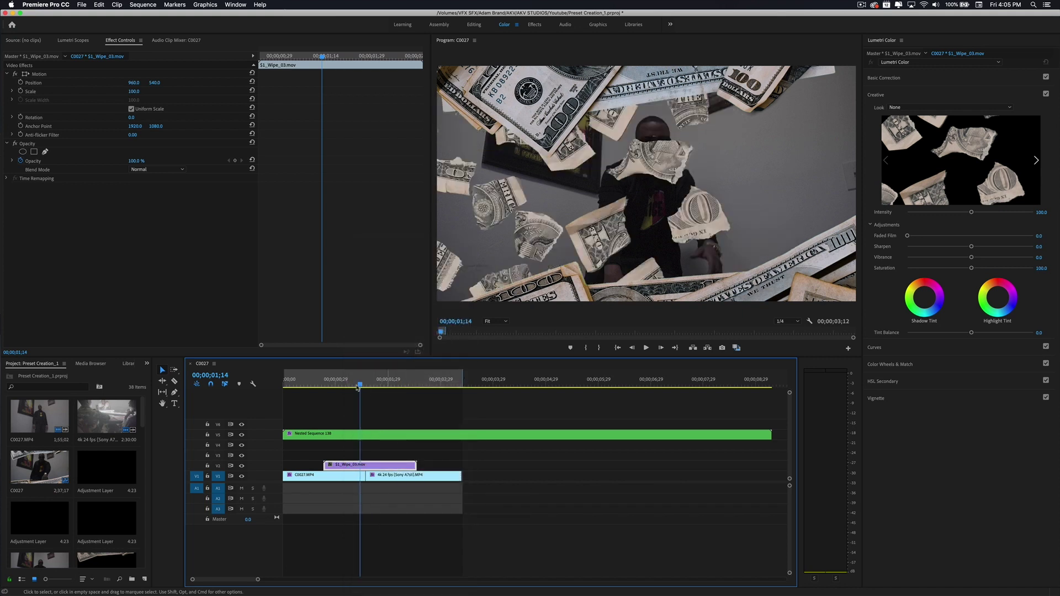
{"action": "left_click", "coordinate": [307, 383]}
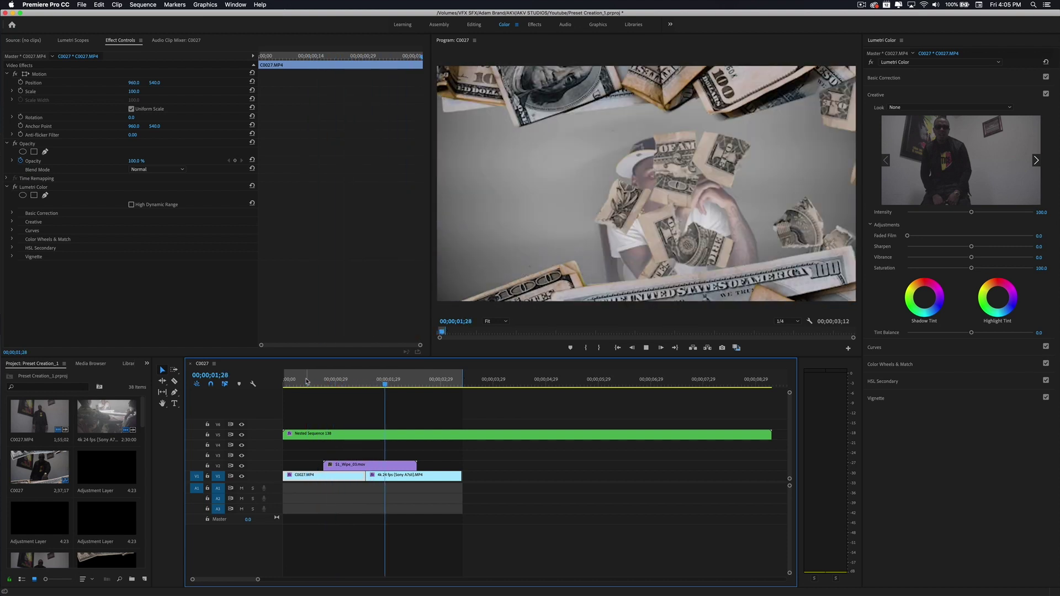
{"action": "key", "text": "space"}
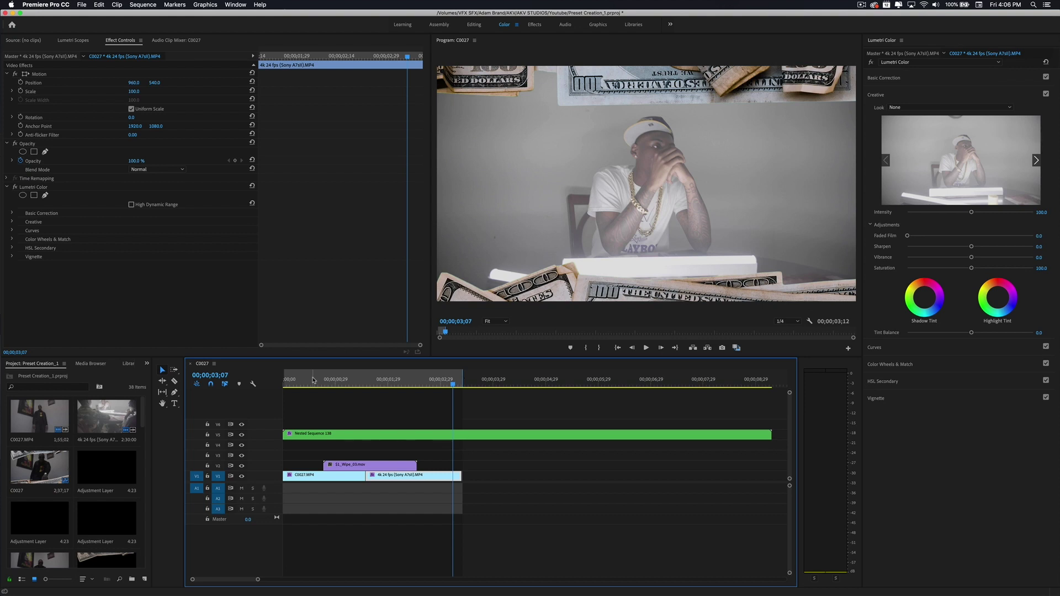
{"action": "key", "text": "cmd+s"}
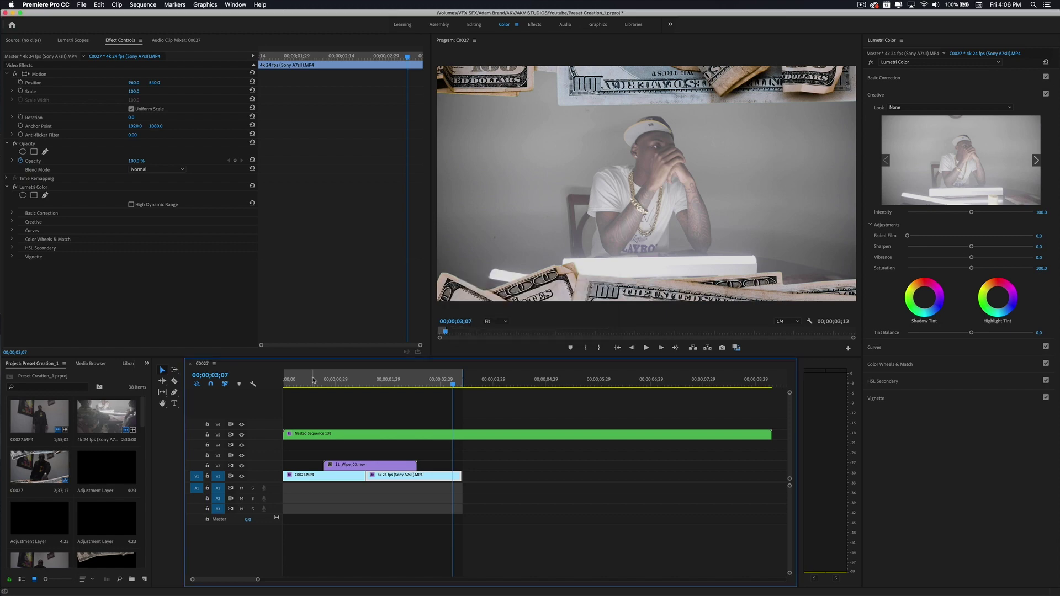